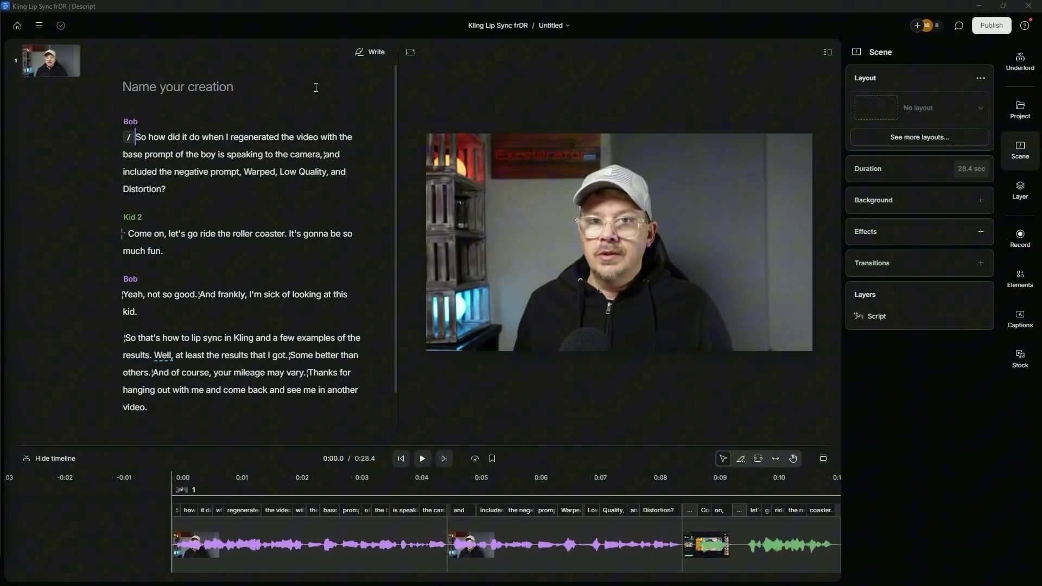
# - Play the video, then browse the caption style presets in the Captions panel
pyautogui.press('space')
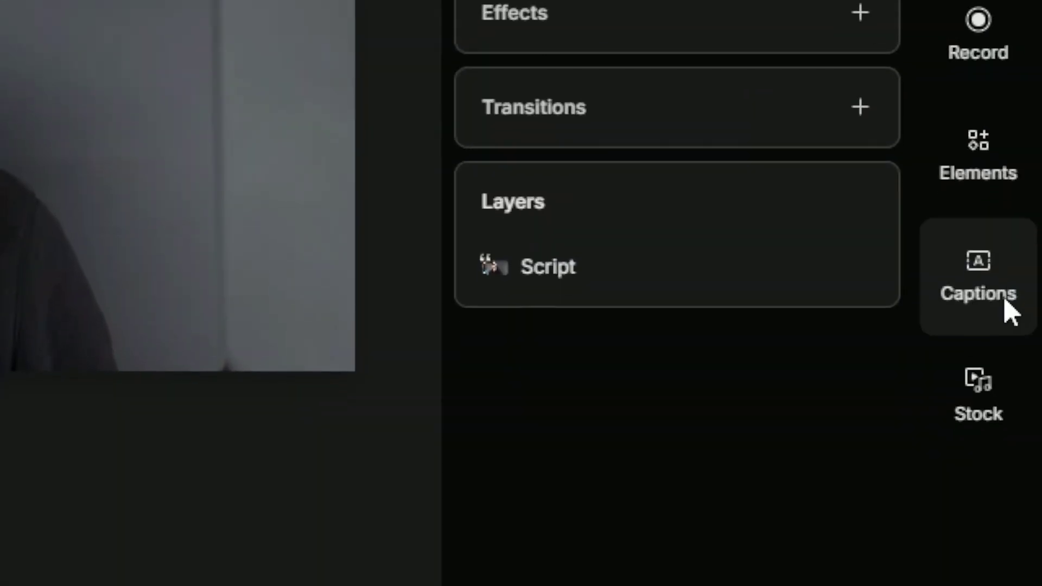
pyautogui.click(1004, 301)
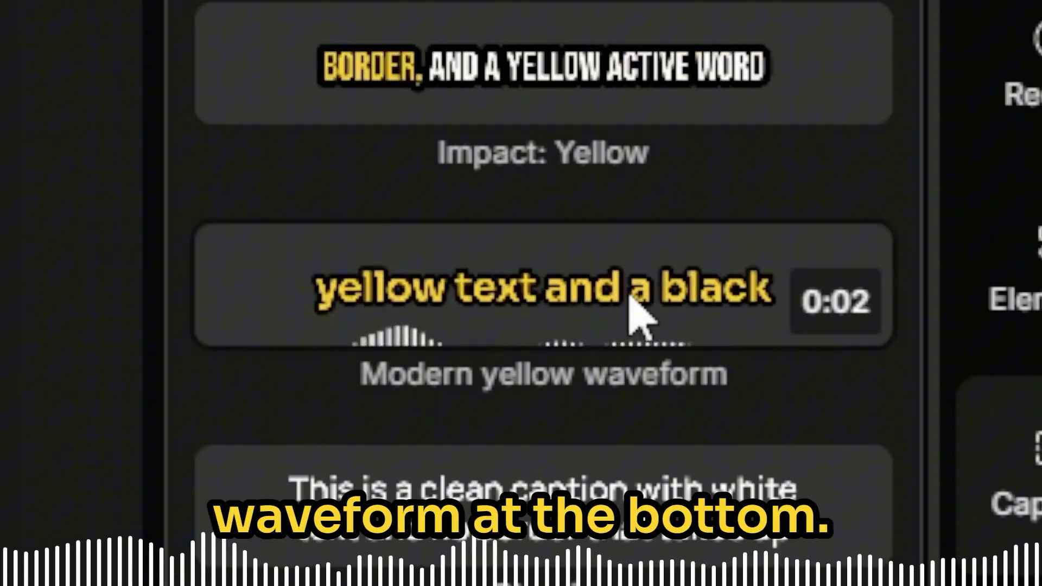
pyautogui.scroll(-3, 627, 344)
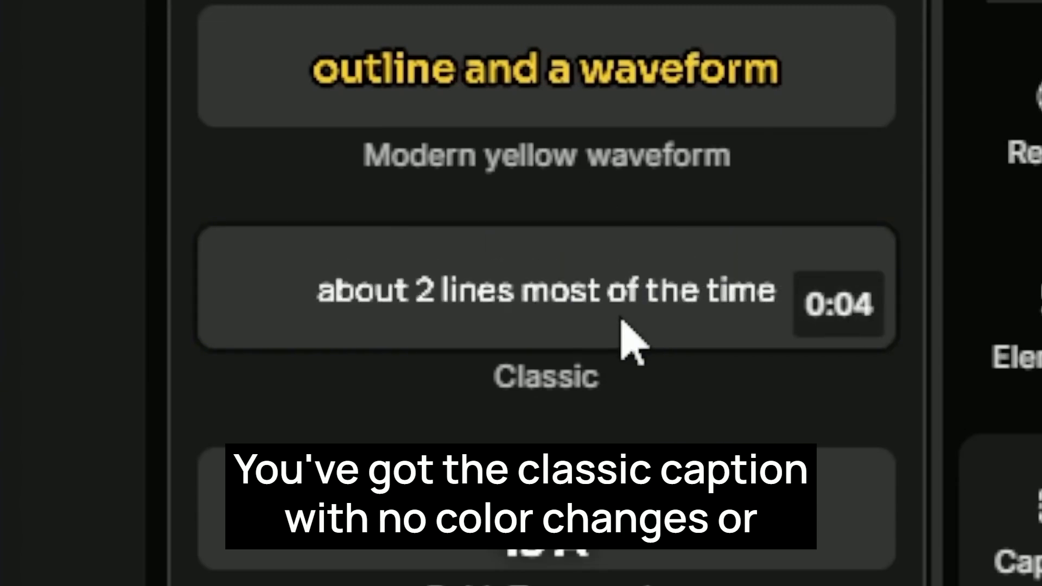
pyautogui.scroll(-4, 630, 342)
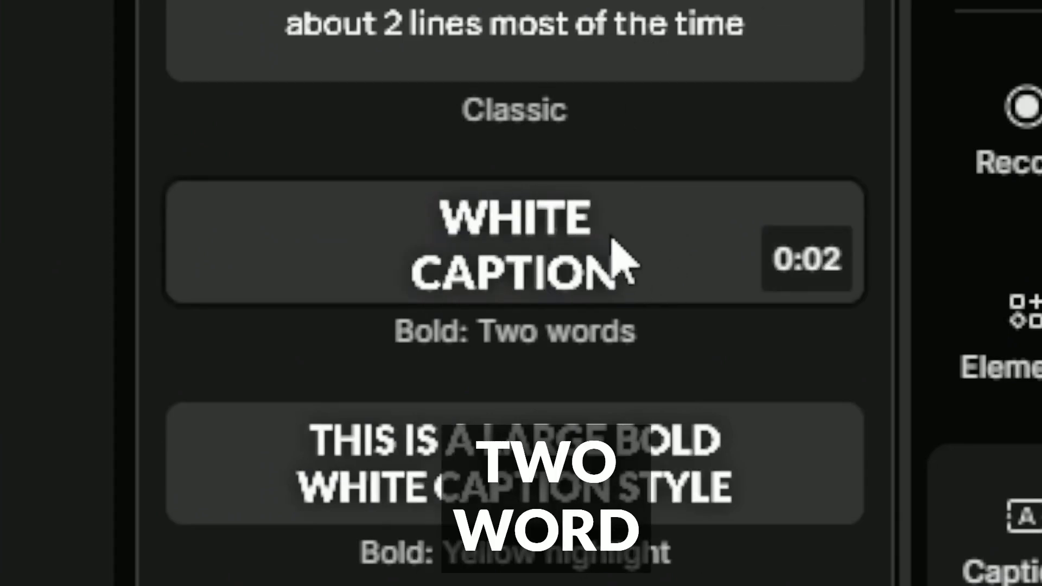
pyautogui.scroll(-5, 598, 315)
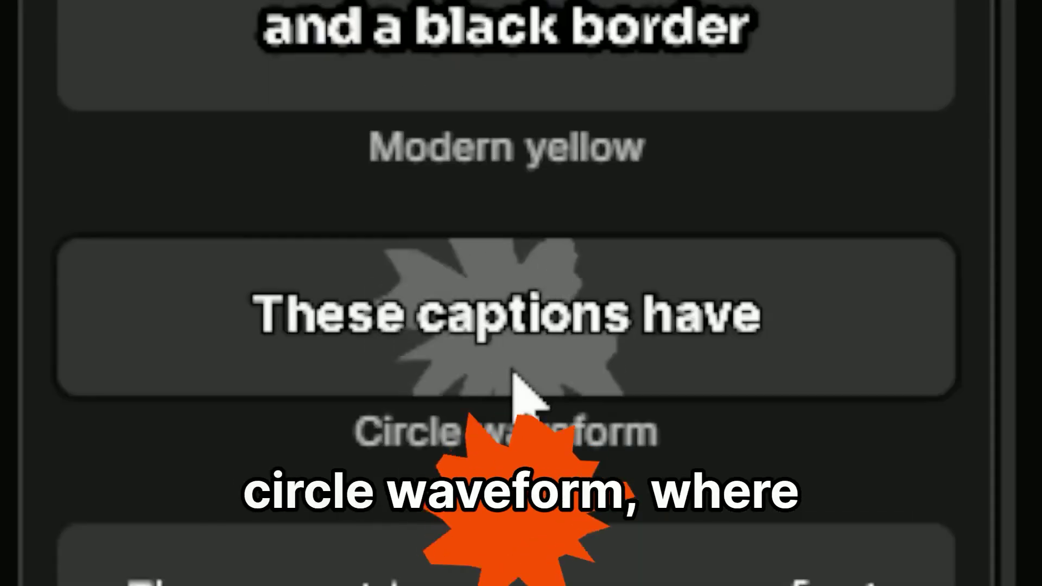
pyautogui.moveTo(513, 374)
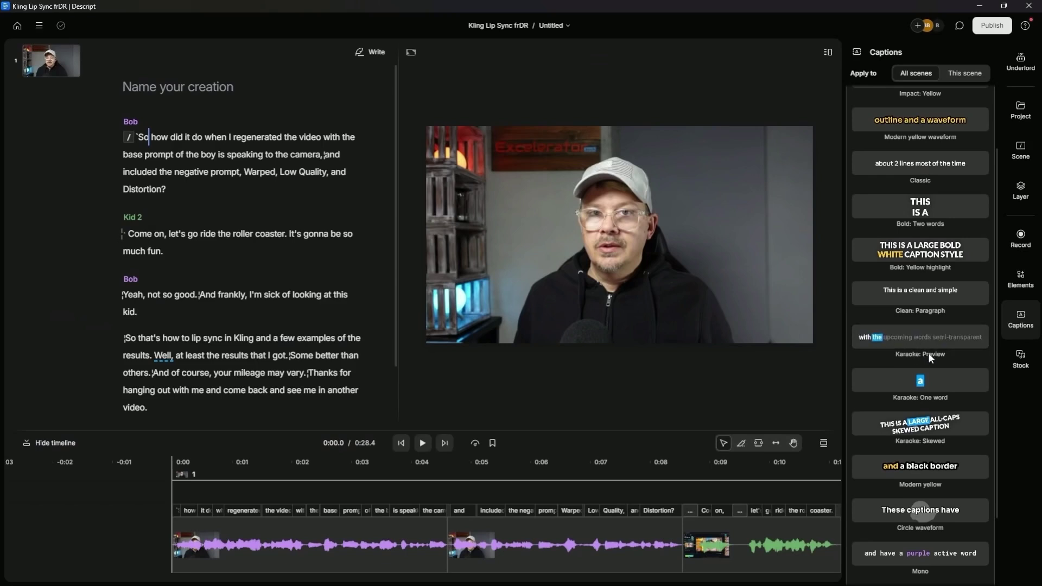
# - Apply Karaoke: Preview captions, close the presets, and widen the video preview beside the script
pyautogui.click(921, 339)
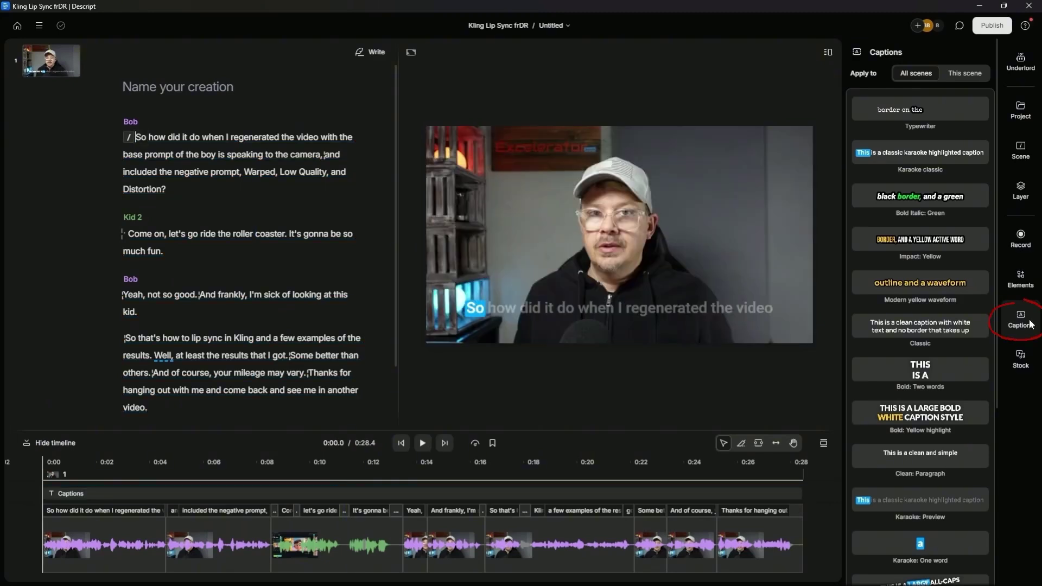
pyautogui.click(1030, 324)
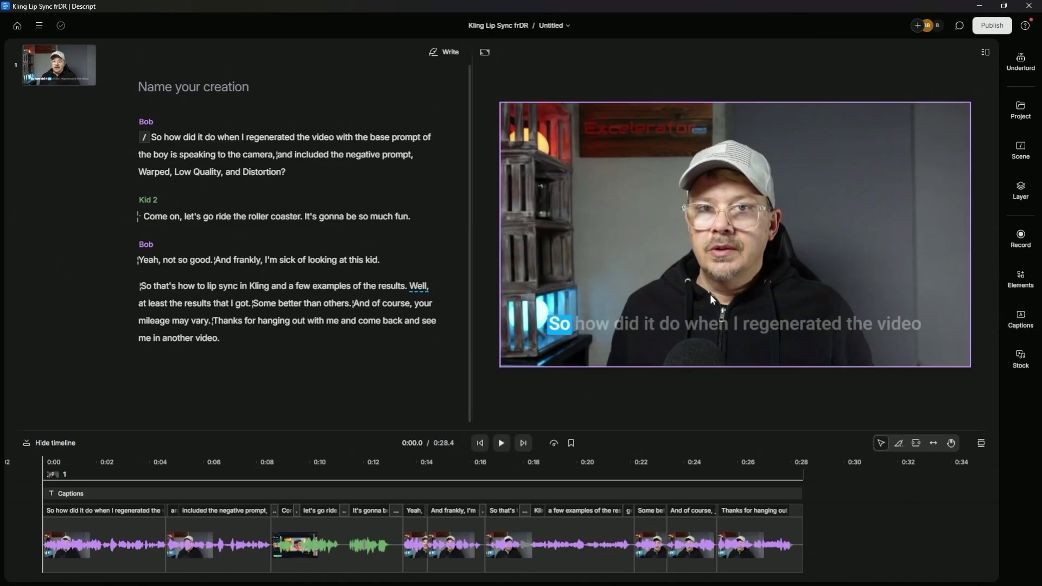
pyautogui.moveTo(470, 343); pyautogui.dragTo(383, 344)
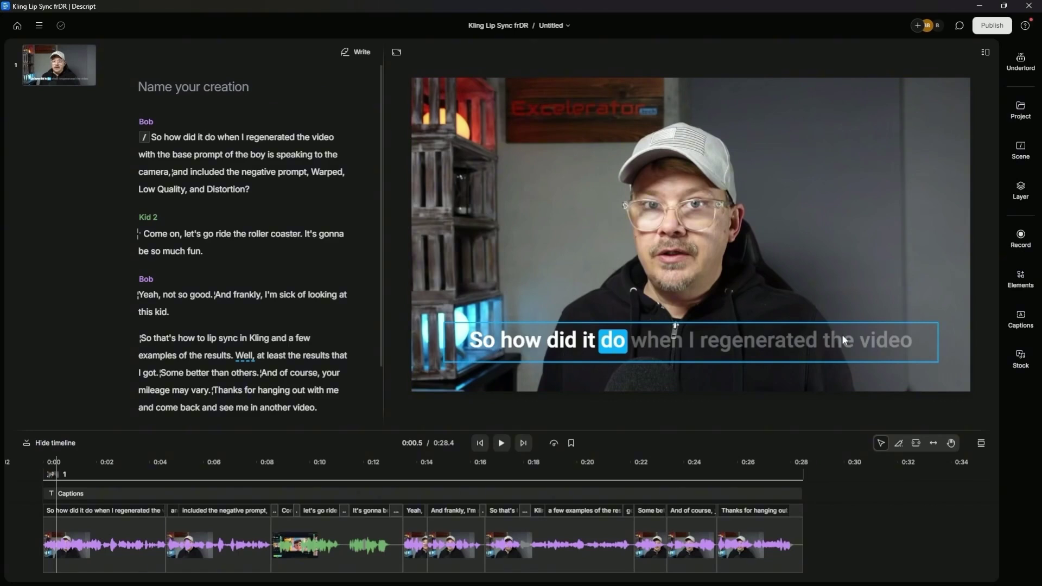
# - Make the captions bold at size 50 and colour the spoken words light blue
pyautogui.click(679, 345)
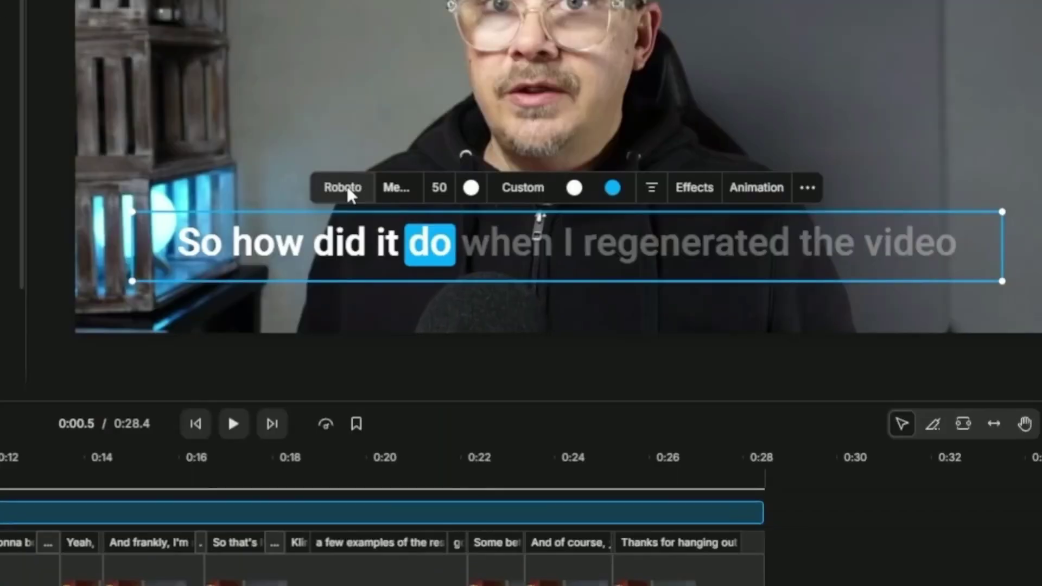
pyautogui.click(565, 309)
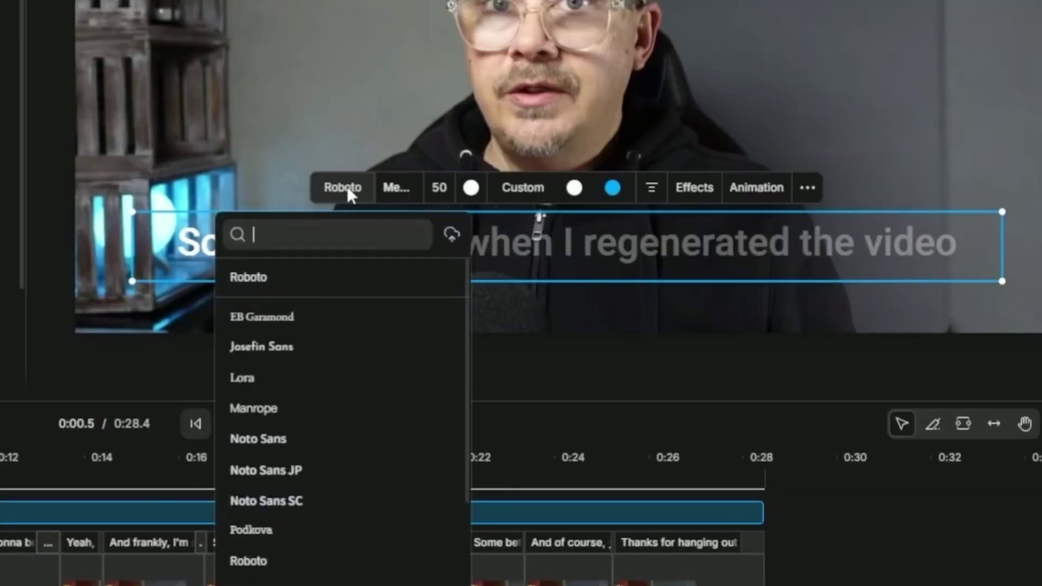
pyautogui.click(593, 310)
pyautogui.click(430, 470)
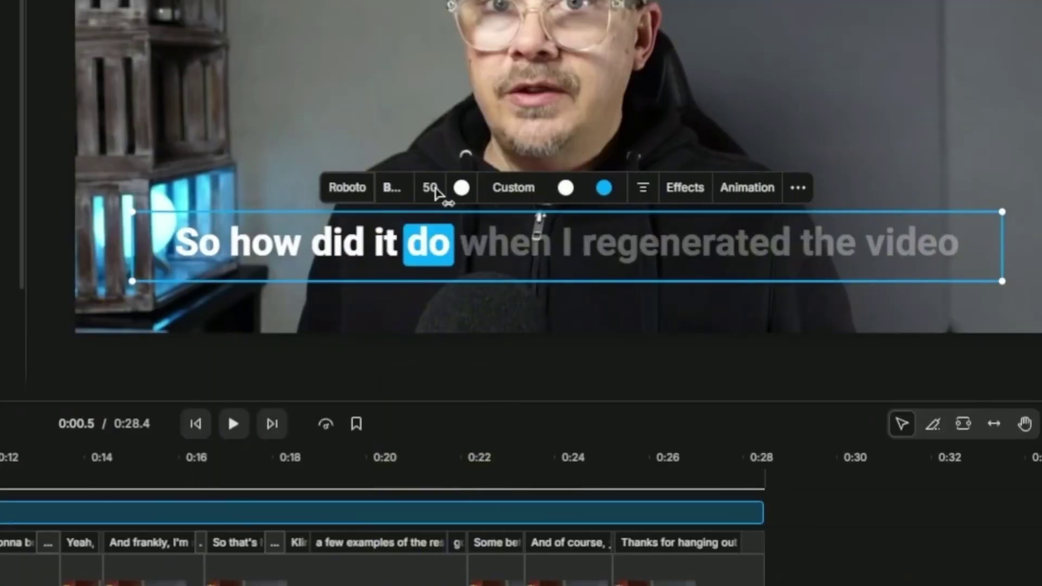
pyautogui.moveTo(437, 191); pyautogui.dragTo(464, 197)
pyautogui.click(461, 188)
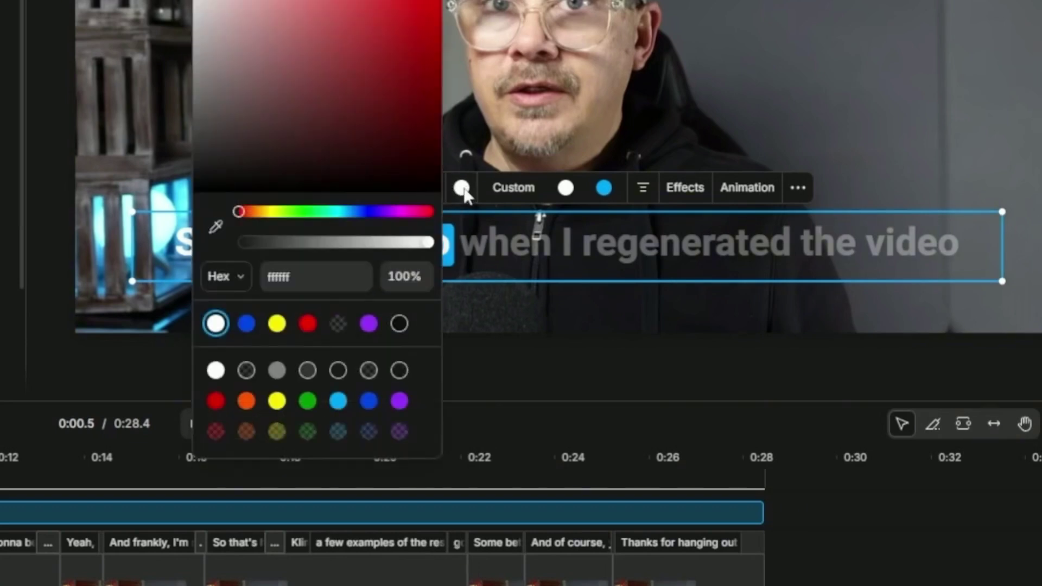
pyautogui.click(337, 401)
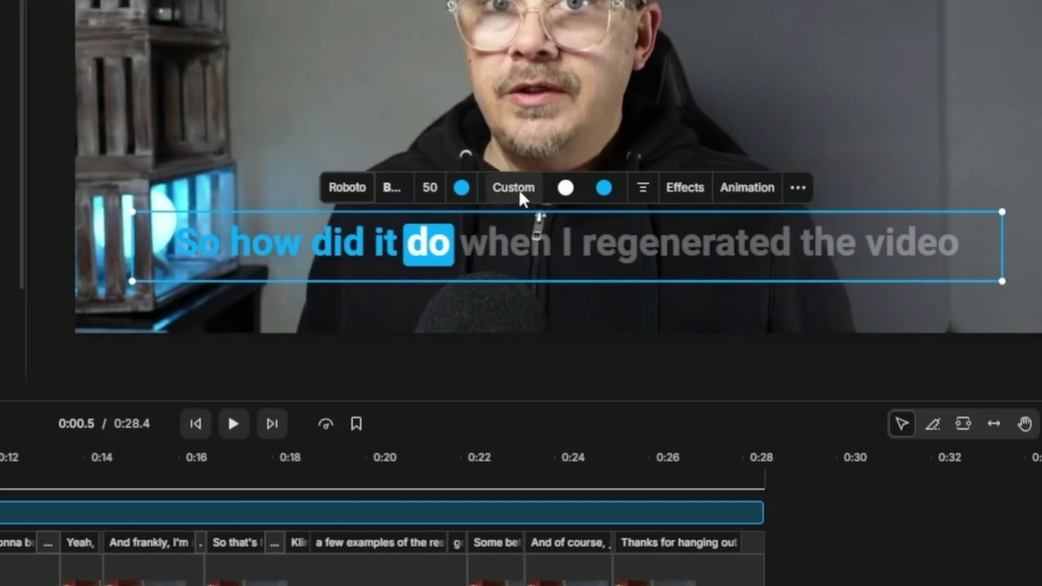
# - Set the active caption word colour to yellow
pyautogui.click(516, 190)
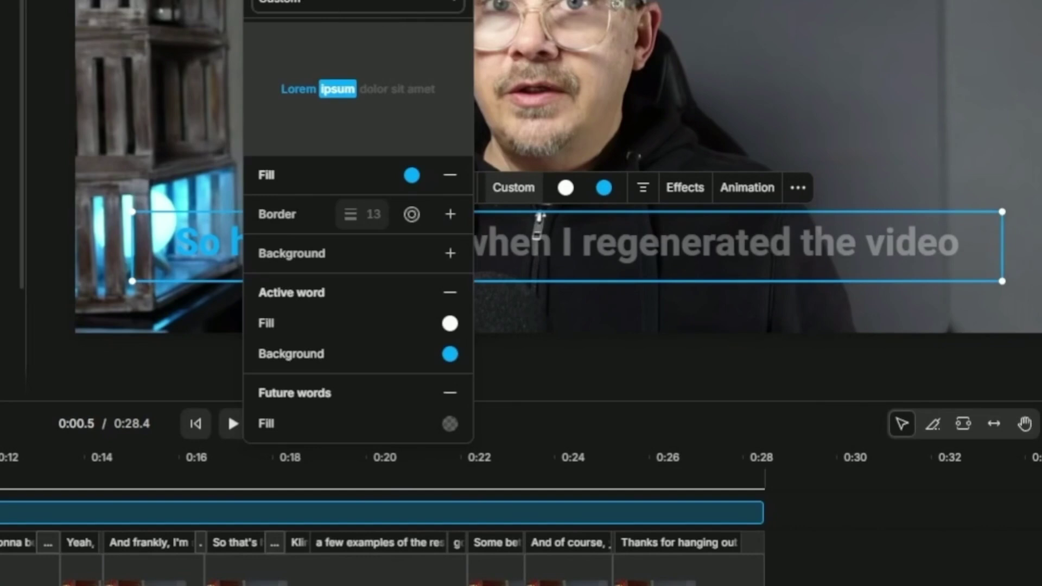
pyautogui.click(383, 7)
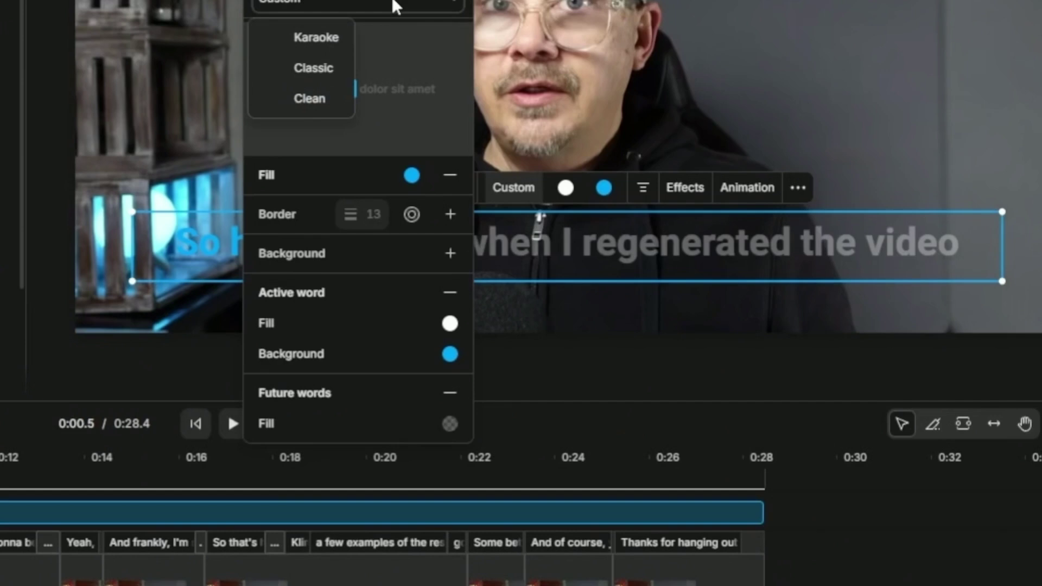
pyautogui.click(394, 6)
pyautogui.click(538, 190)
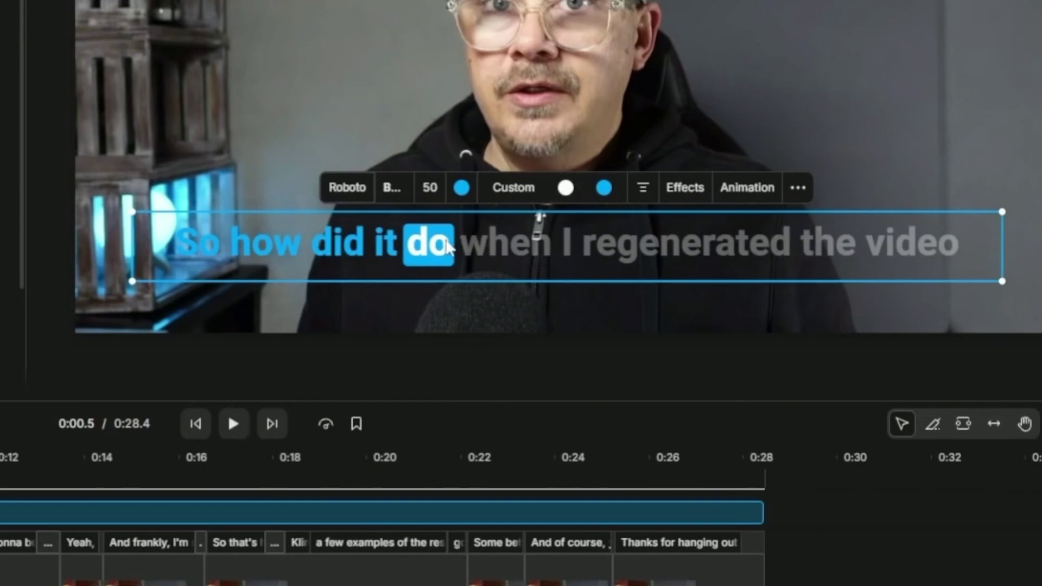
pyautogui.click(566, 188)
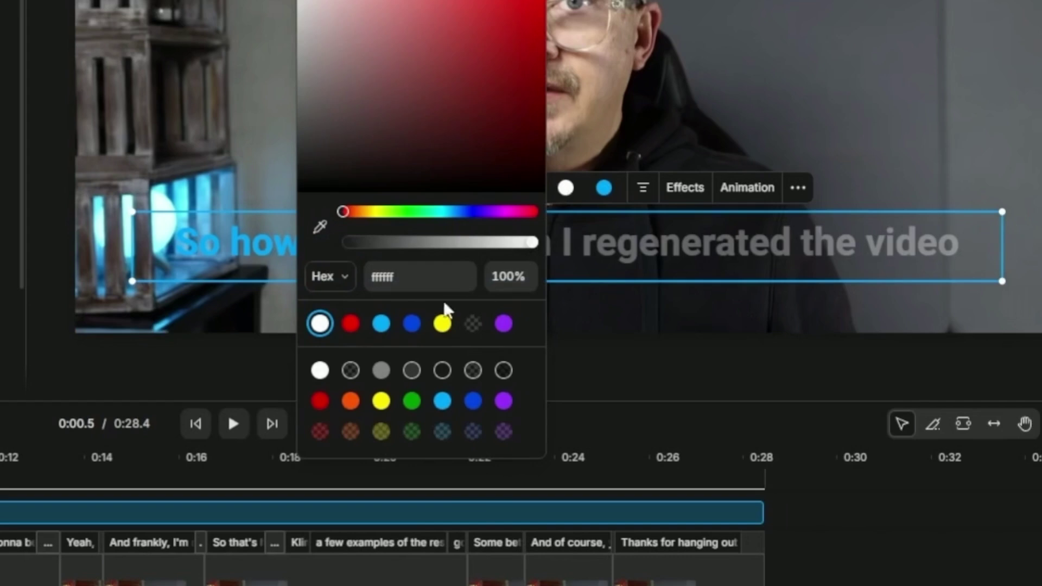
pyautogui.click(443, 324)
pyautogui.press('Escape')
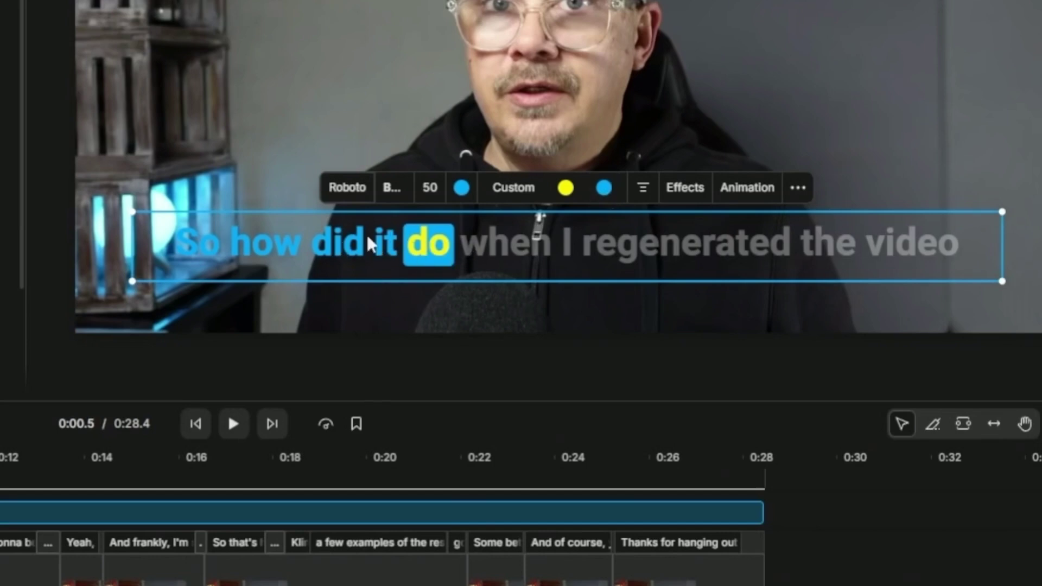
# - Sample the wall logo's red as the active word highlight, keeping captions centred
pyautogui.click(604, 187)
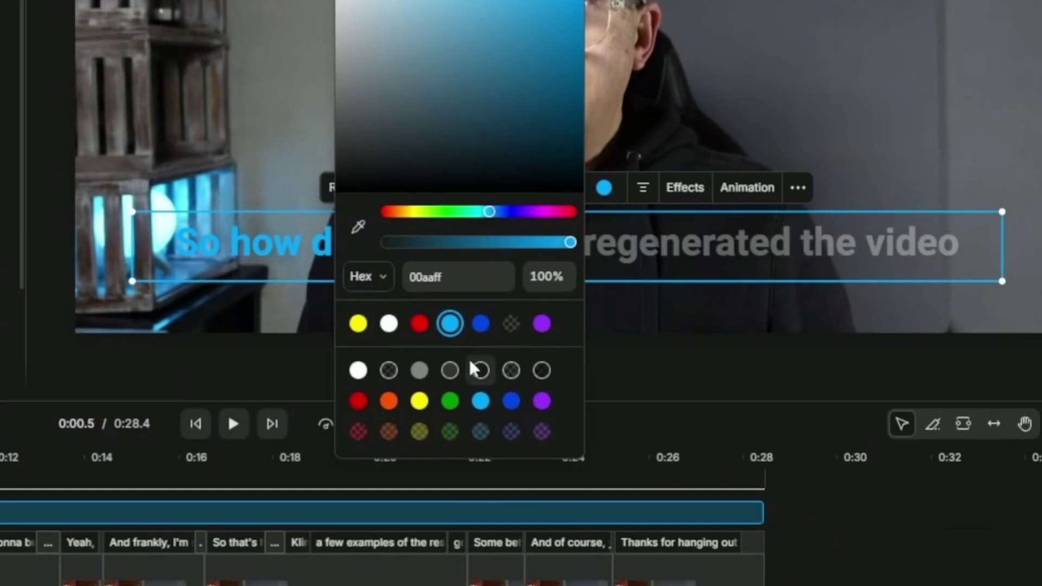
pyautogui.click(359, 227)
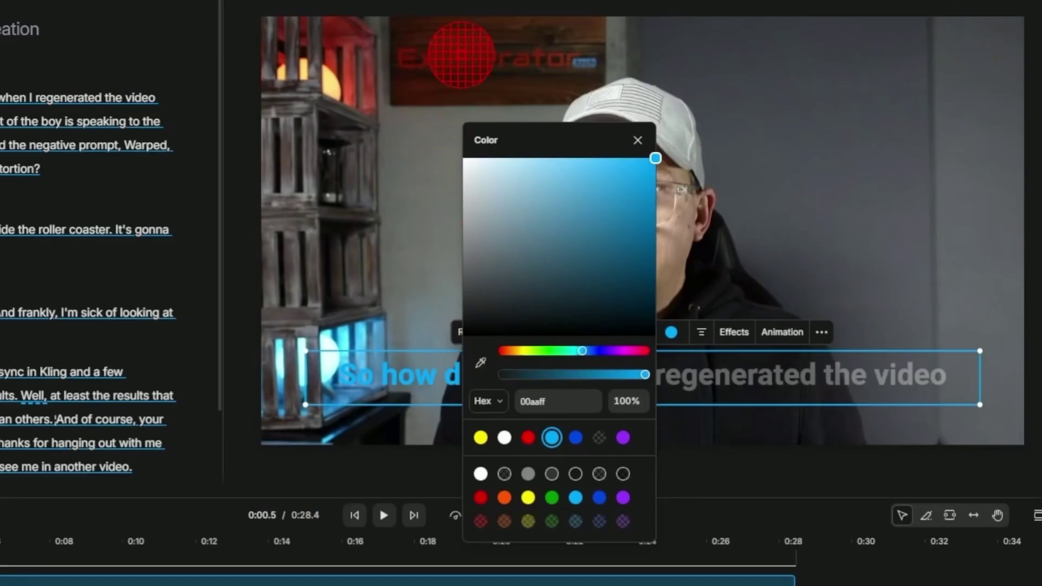
pyautogui.click(461, 55)
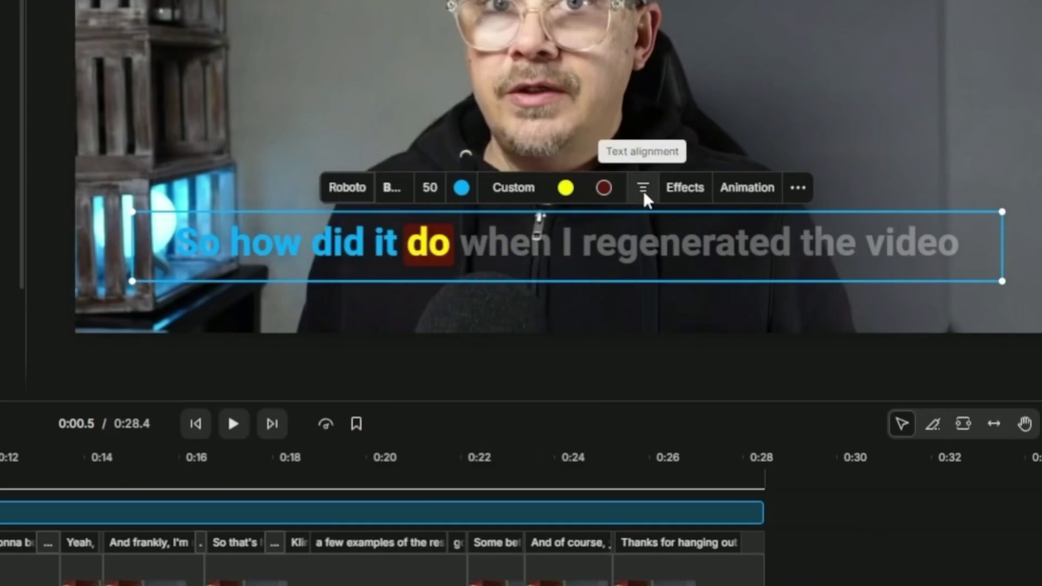
pyautogui.click(643, 188)
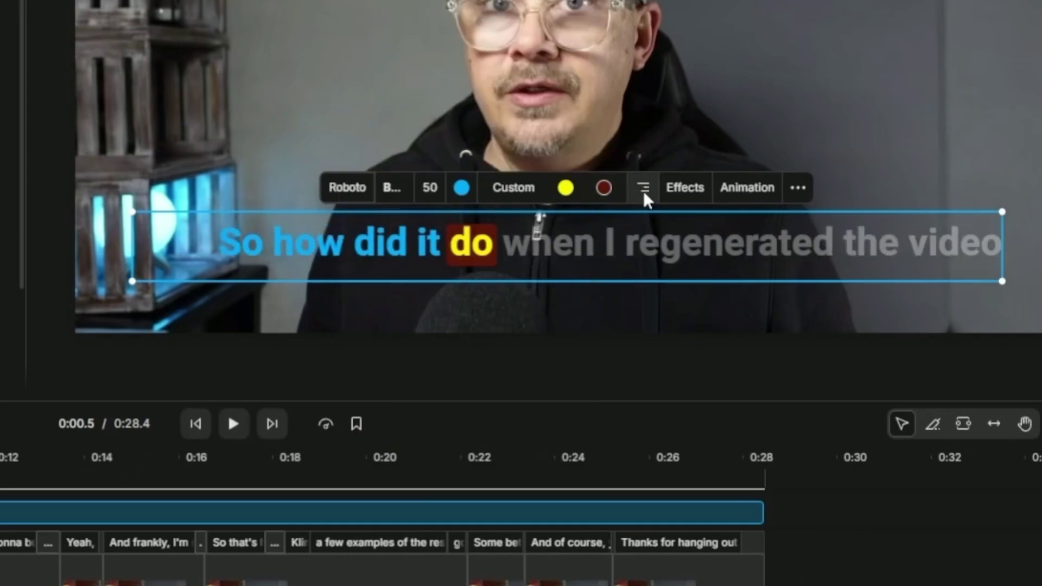
pyautogui.click(643, 189)
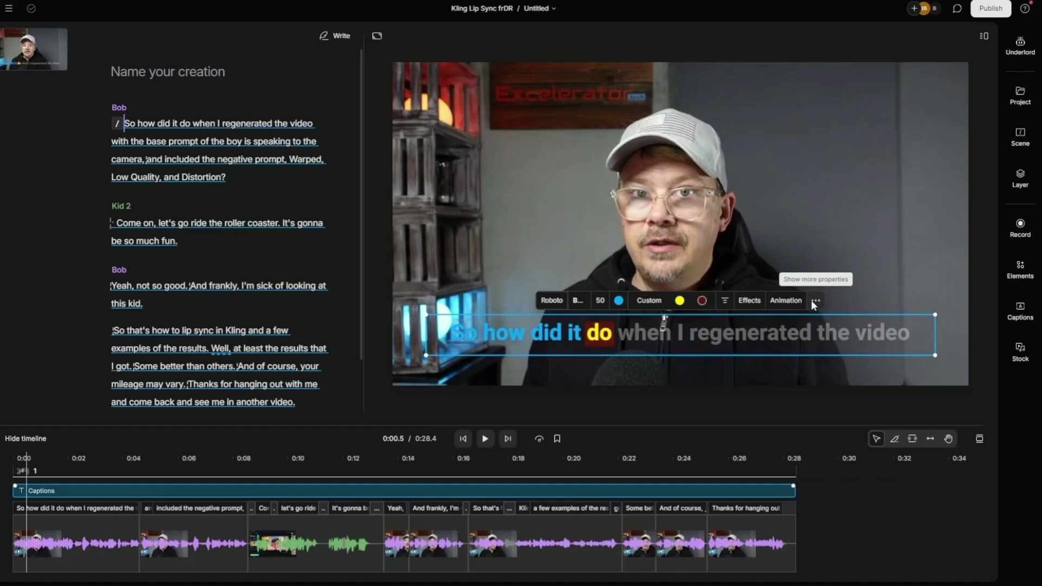
# - Check caption opacity in the properties panel, leave it at 100%, and close it
pyautogui.click(797, 189)
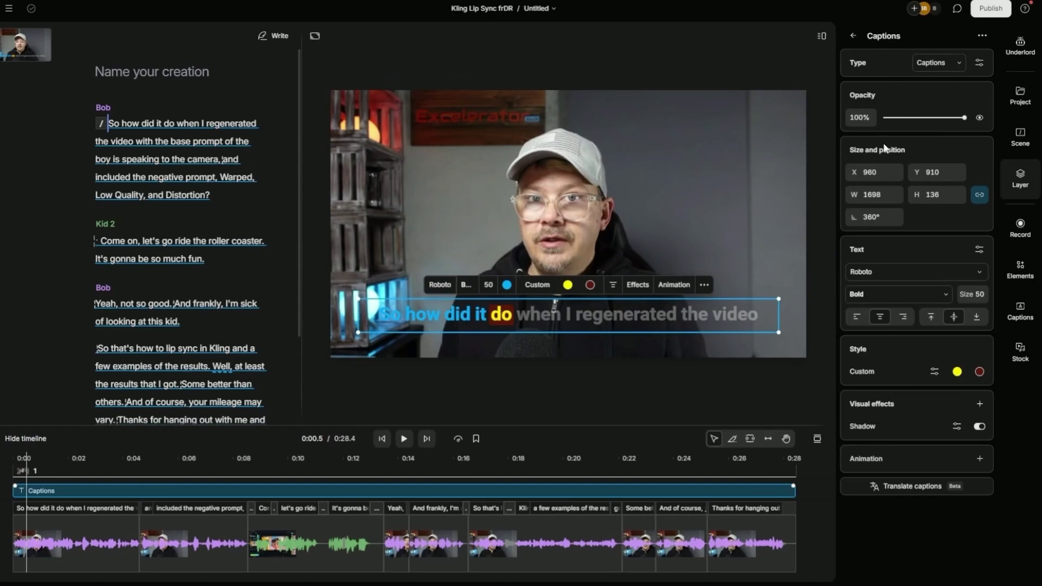
pyautogui.moveTo(965, 122)
pyautogui.mouseDown()
pyautogui.moveTo(903, 122)
pyautogui.moveTo(965, 121)
pyautogui.mouseUp()
pyautogui.click(1020, 184)
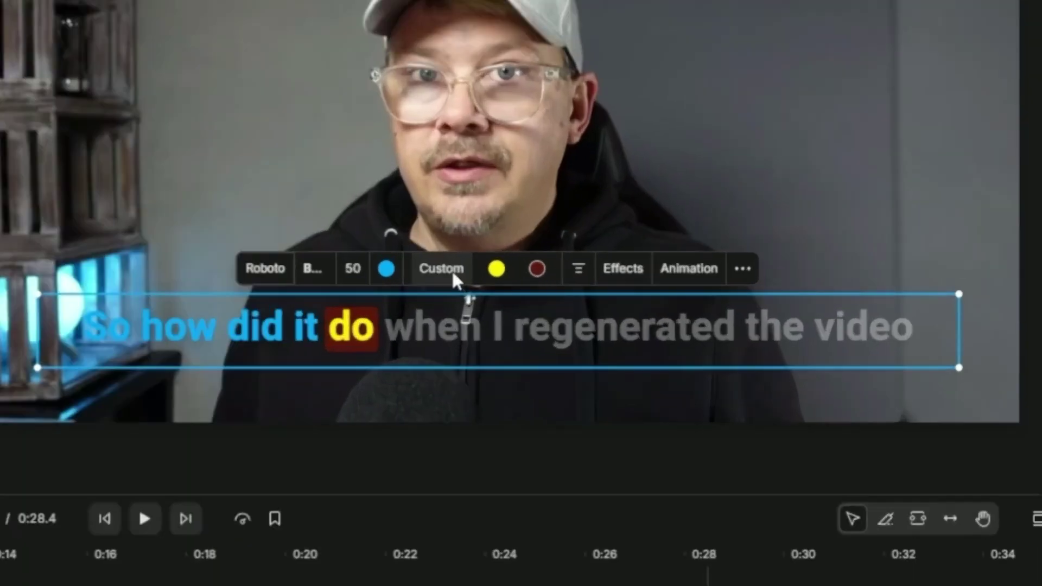
# - Put a full box background behind each caption line
pyautogui.click(455, 276)
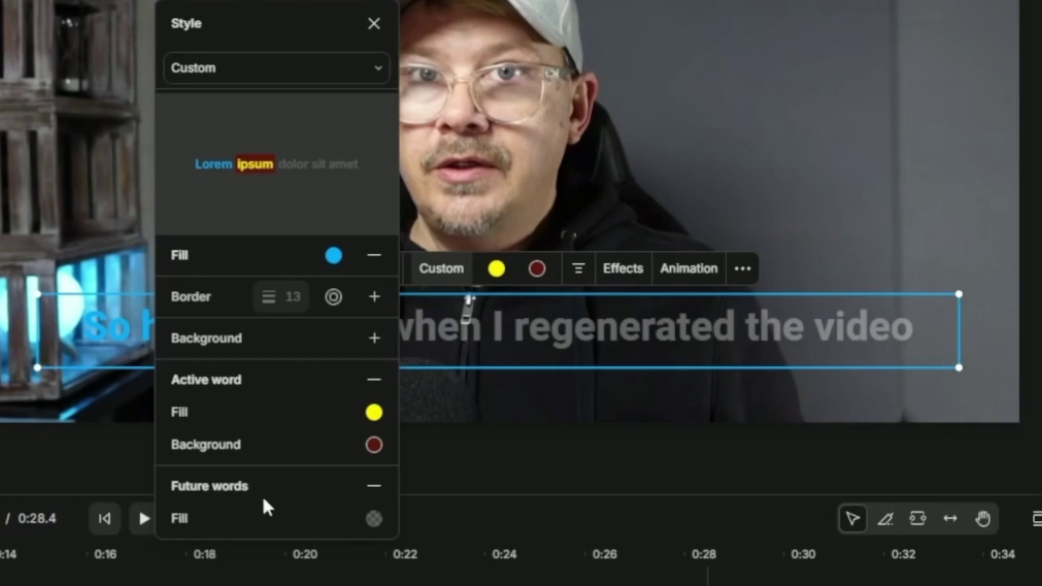
pyautogui.click(373, 338)
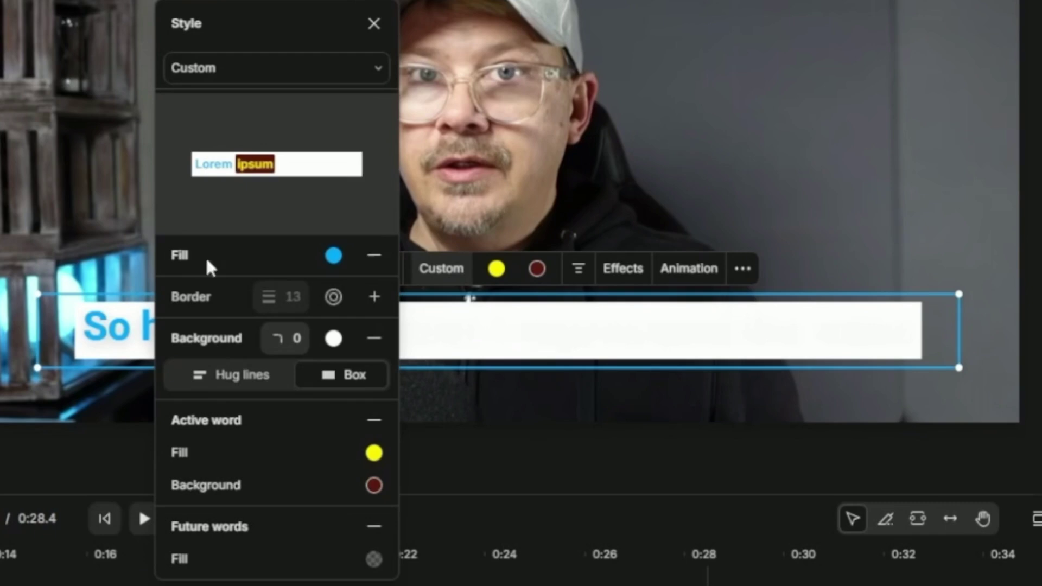
pyautogui.click(254, 380)
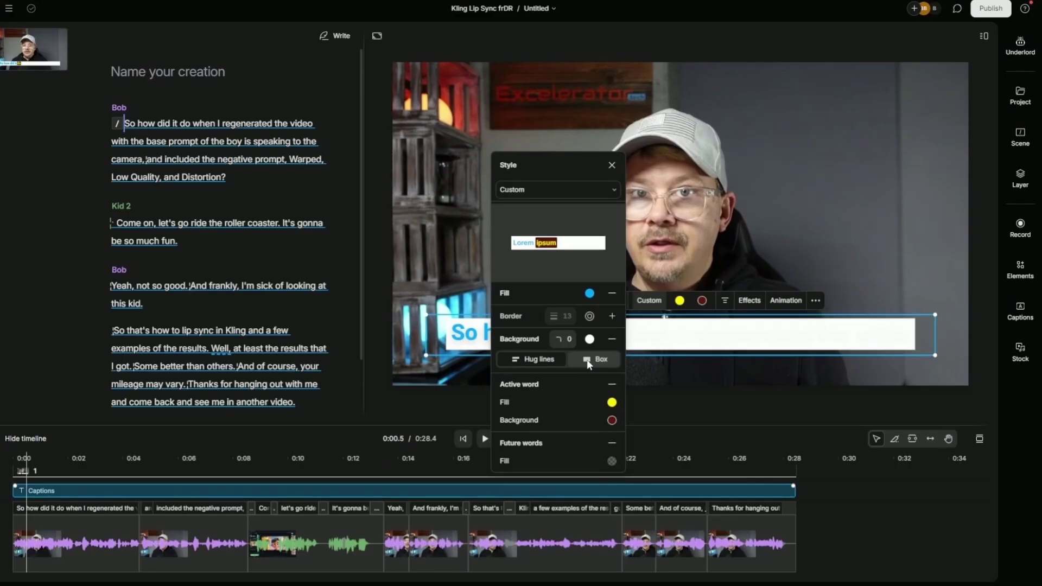
pyautogui.click(335, 380)
pyautogui.click(590, 339)
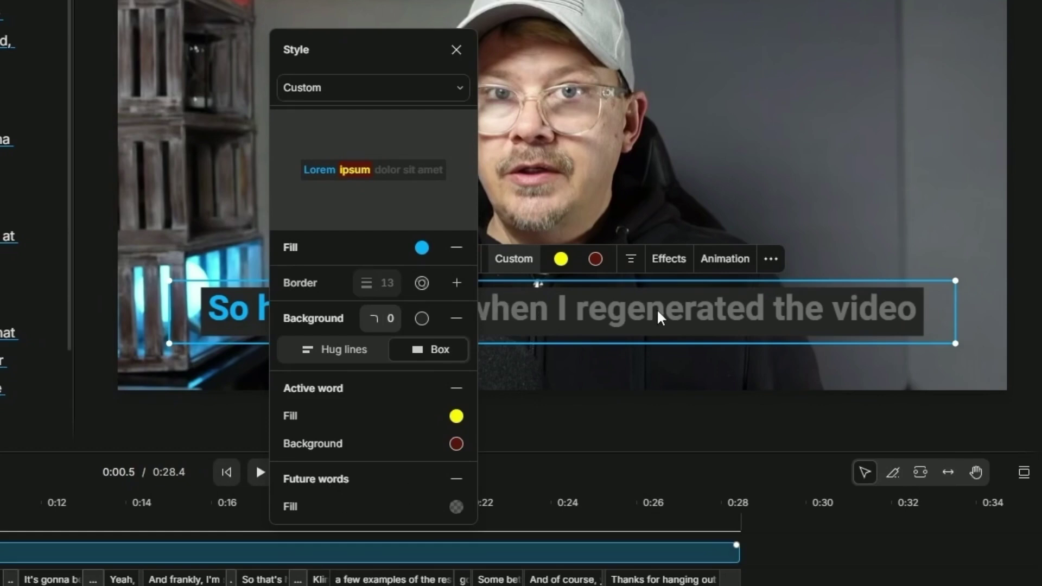
# - Make upcoming caption words a faint translucent blue 00aaff
pyautogui.click(457, 507)
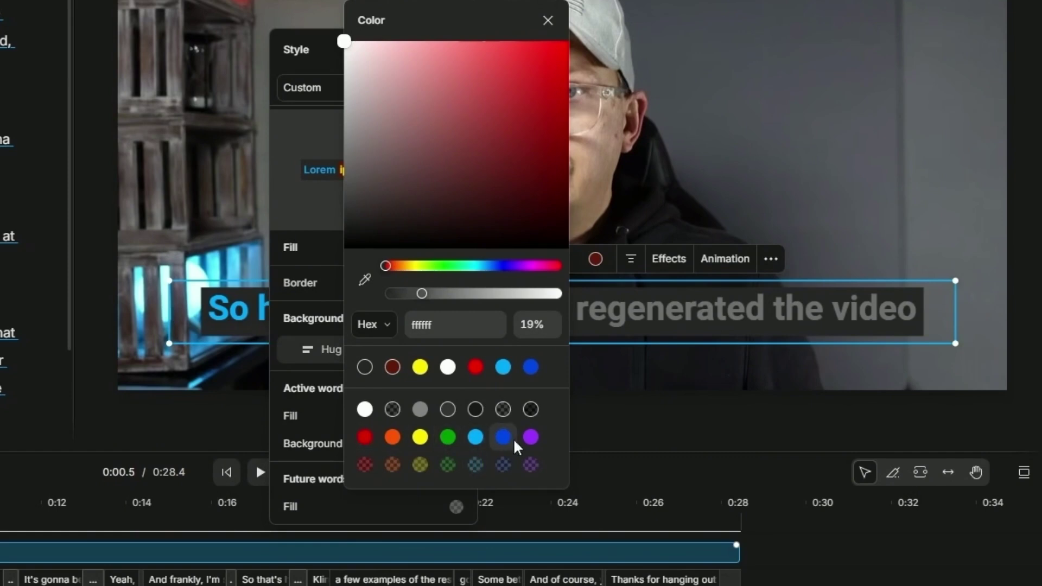
pyautogui.click(477, 470)
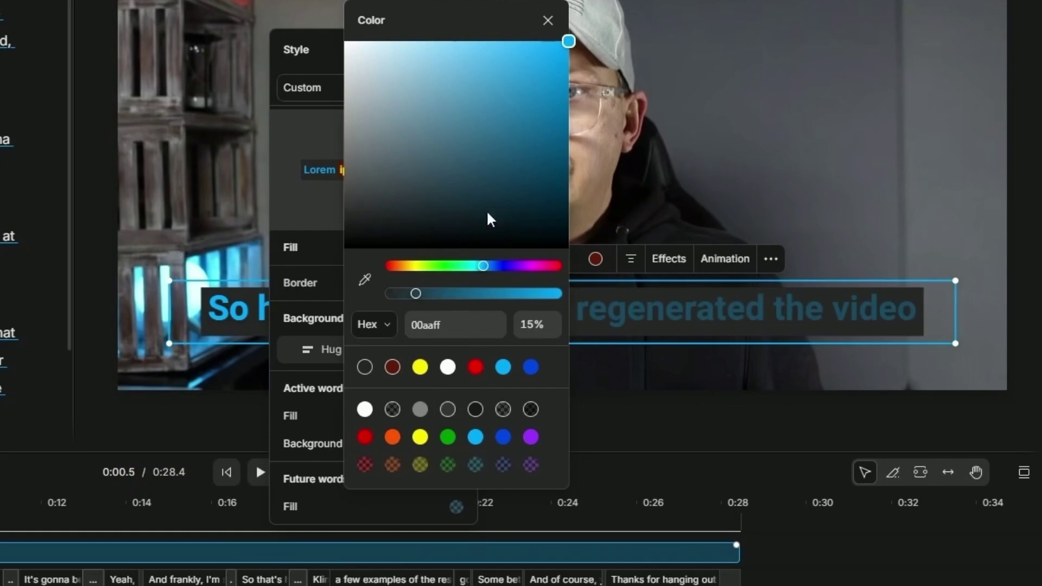
pyautogui.click(342, 450)
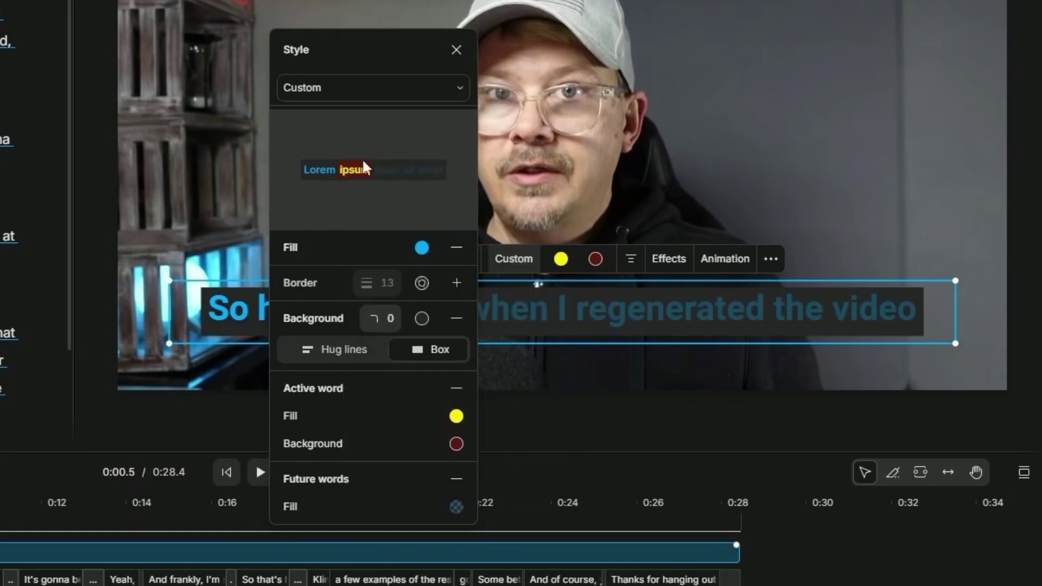
# - Give the active word blue 0045e5 text on a white highlight, then rewind
pyautogui.click(456, 445)
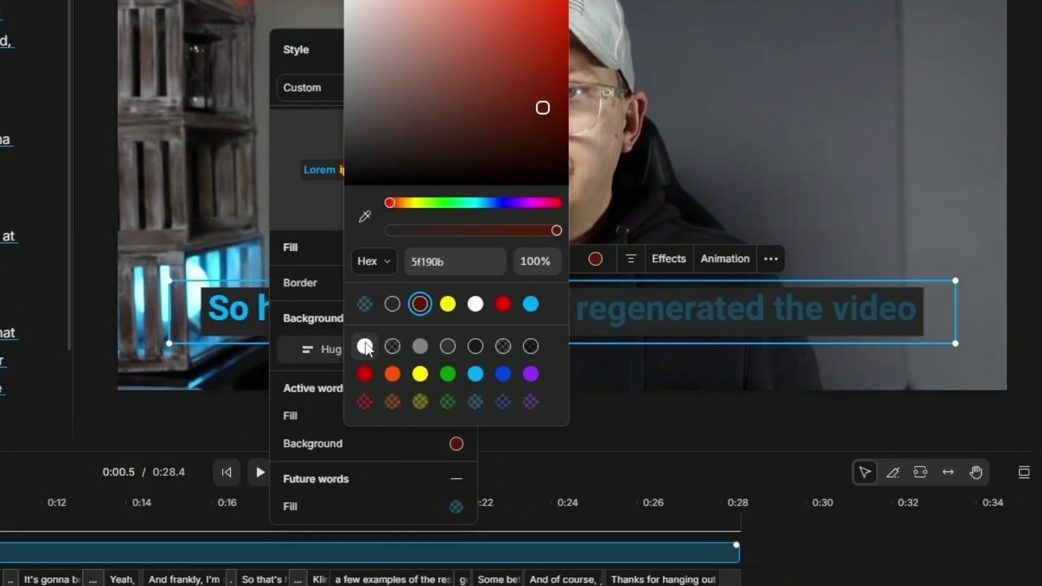
pyautogui.click(364, 347)
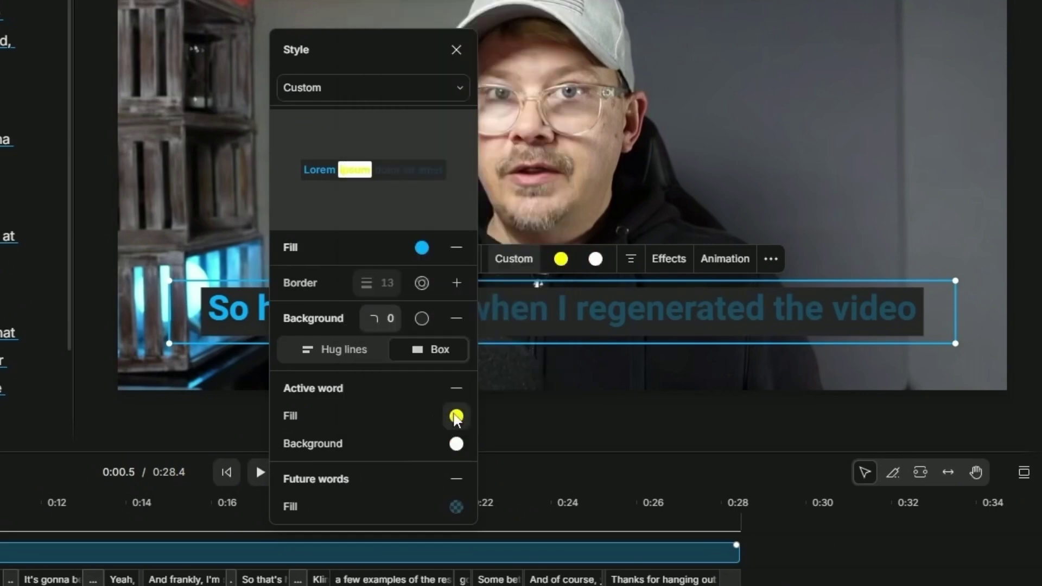
pyautogui.click(456, 417)
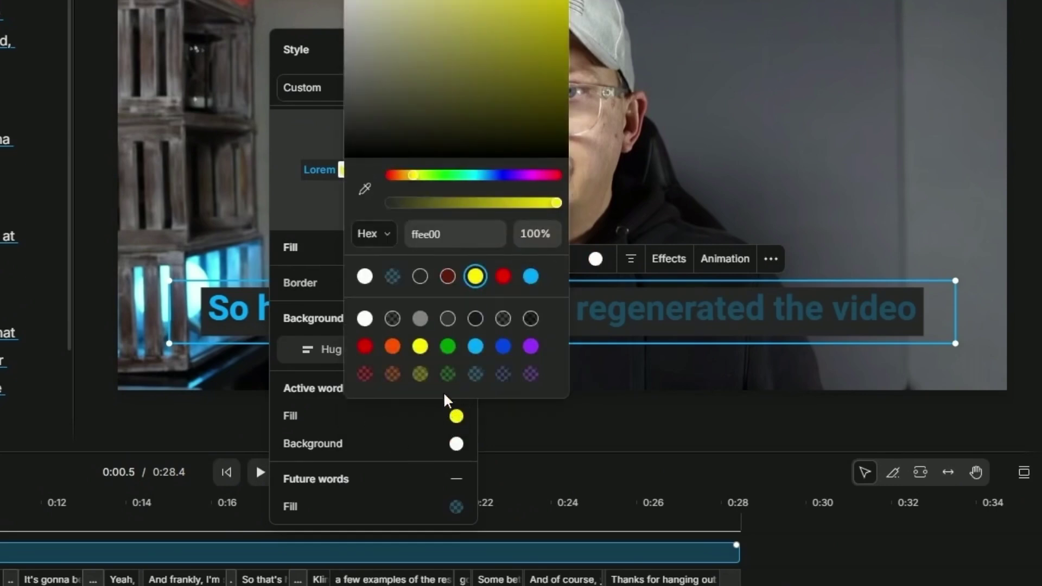
pyautogui.click(503, 347)
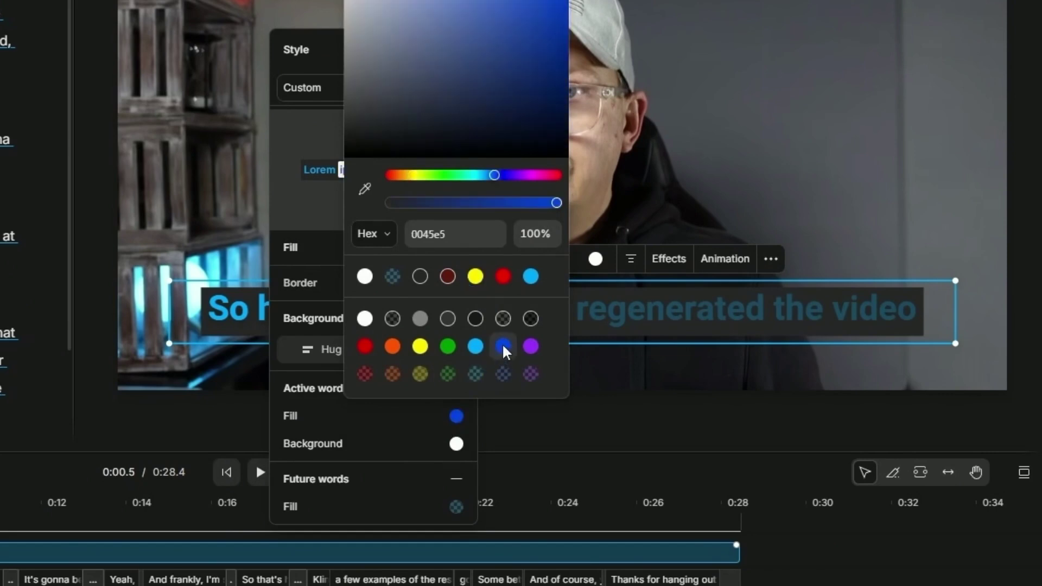
pyautogui.click(408, 417)
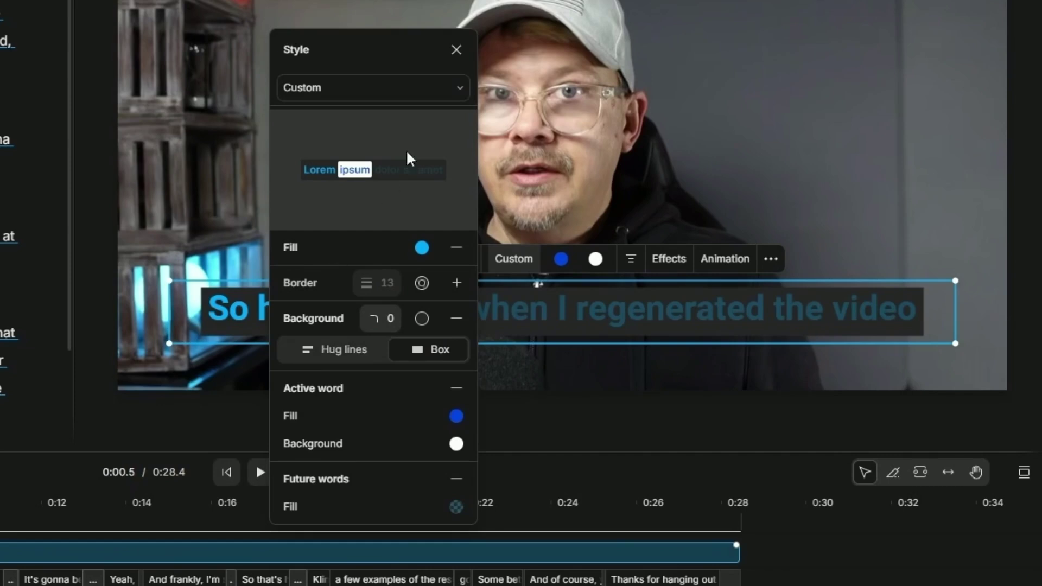
pyautogui.click(456, 50)
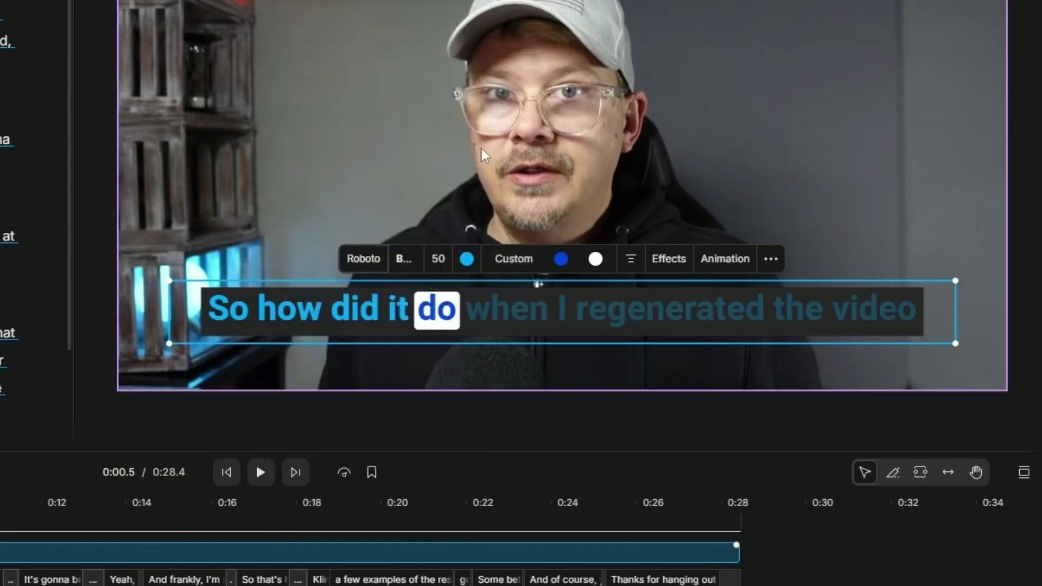
pyautogui.press('Home')
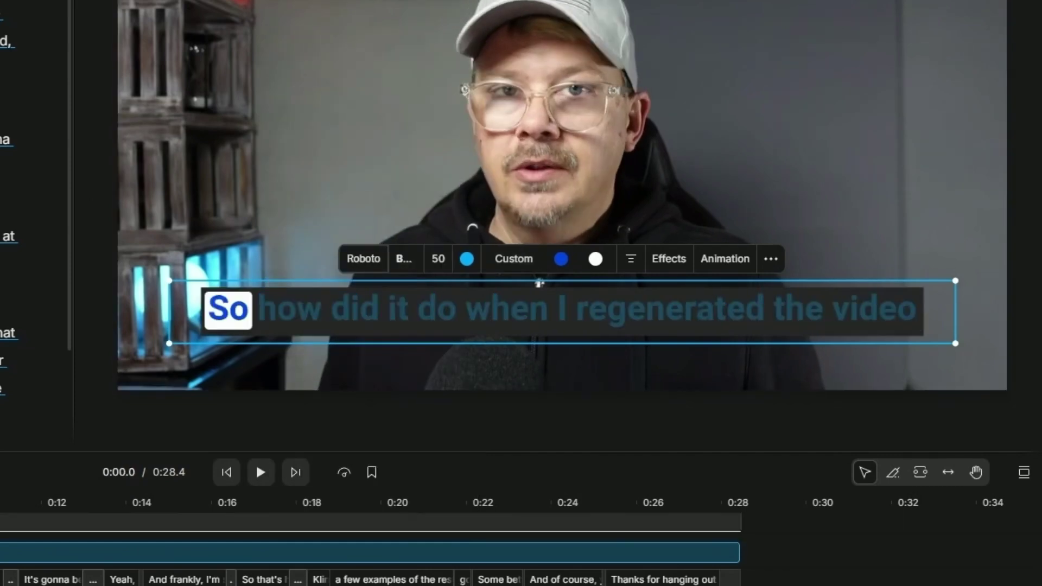
# - Play the captioned video from the Kid 2 clip and scrub from 0:04.8 to about 0:14
pyautogui.click(261, 472)
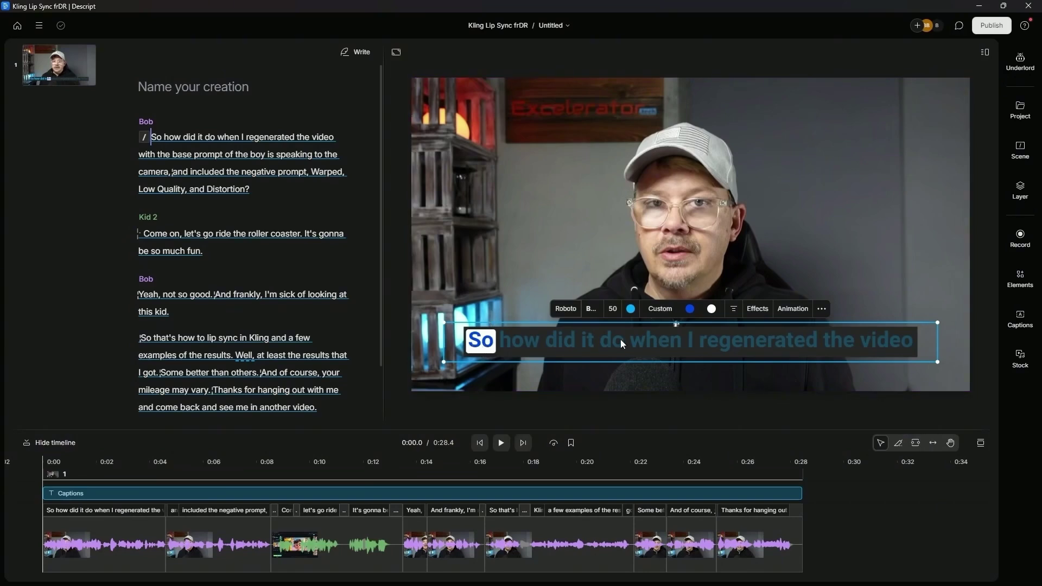
pyautogui.click(310, 463)
pyautogui.click(367, 529)
pyautogui.press('space')
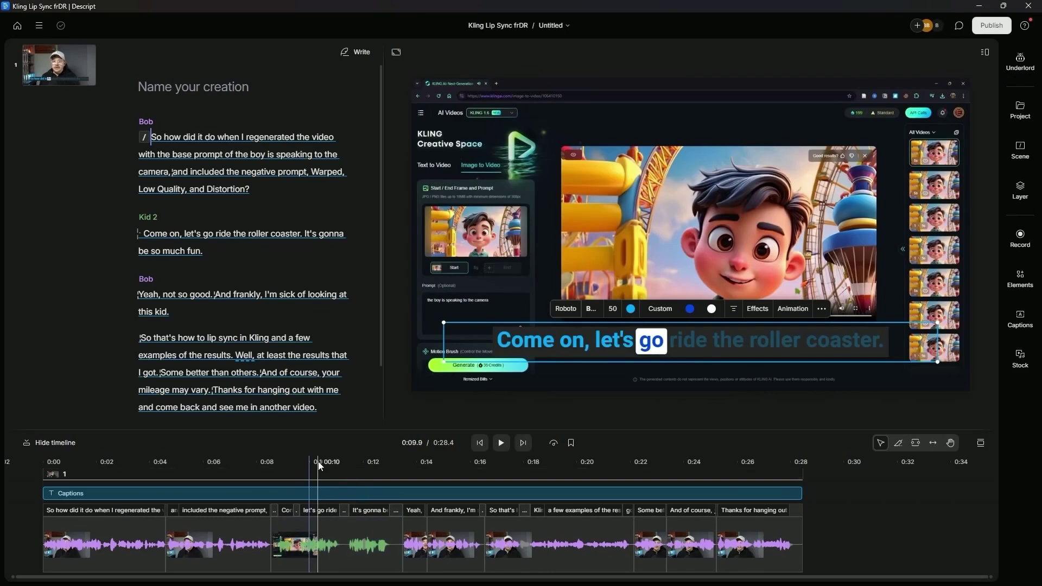
pyautogui.click(174, 480)
pyautogui.moveTo(183, 481); pyautogui.dragTo(282, 492)
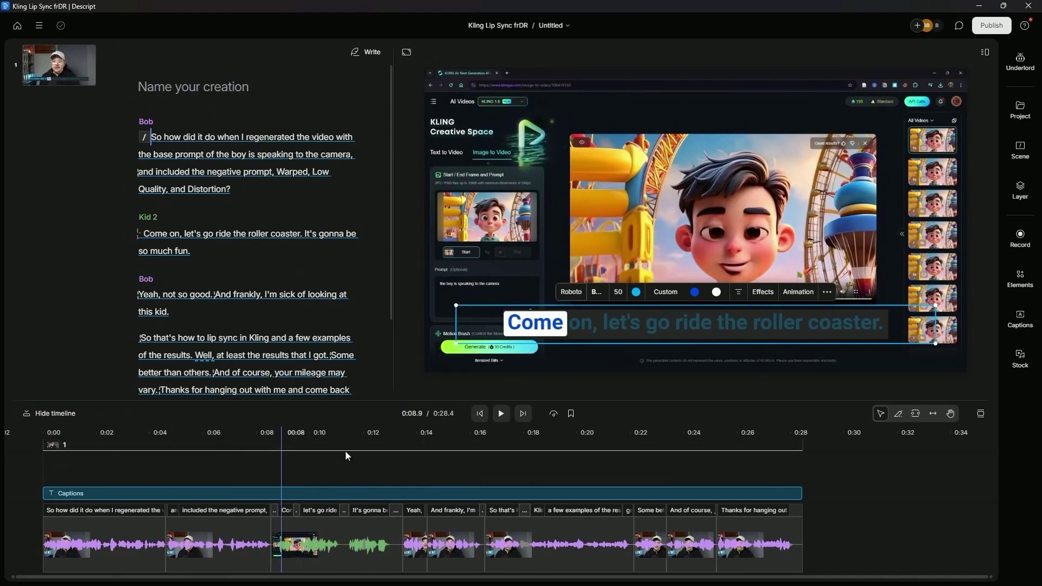
# - Set the caption layer's active speaker to Bob and scrub ahead to verify
pyautogui.click(830, 294)
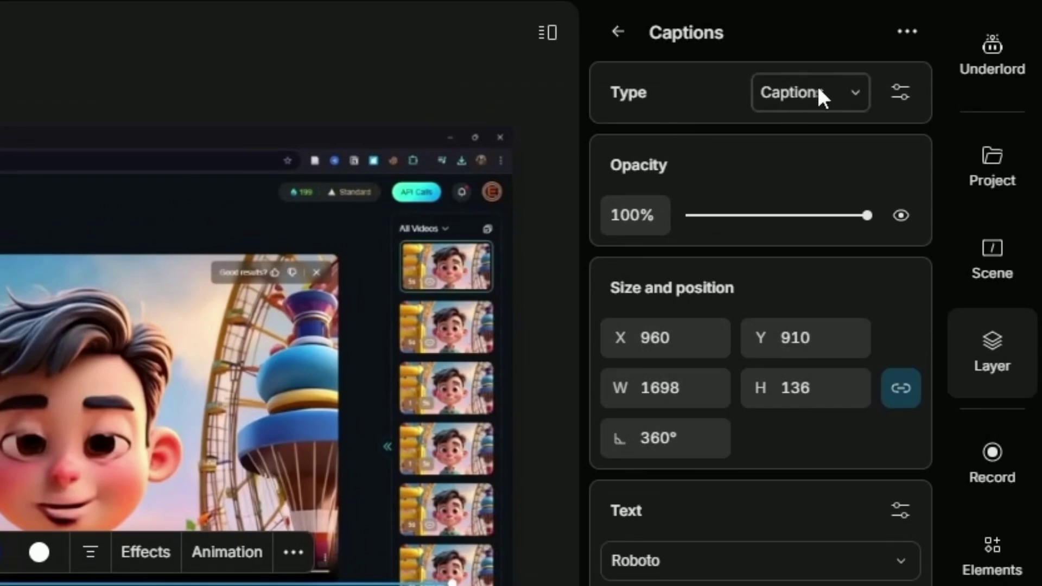
pyautogui.click(901, 93)
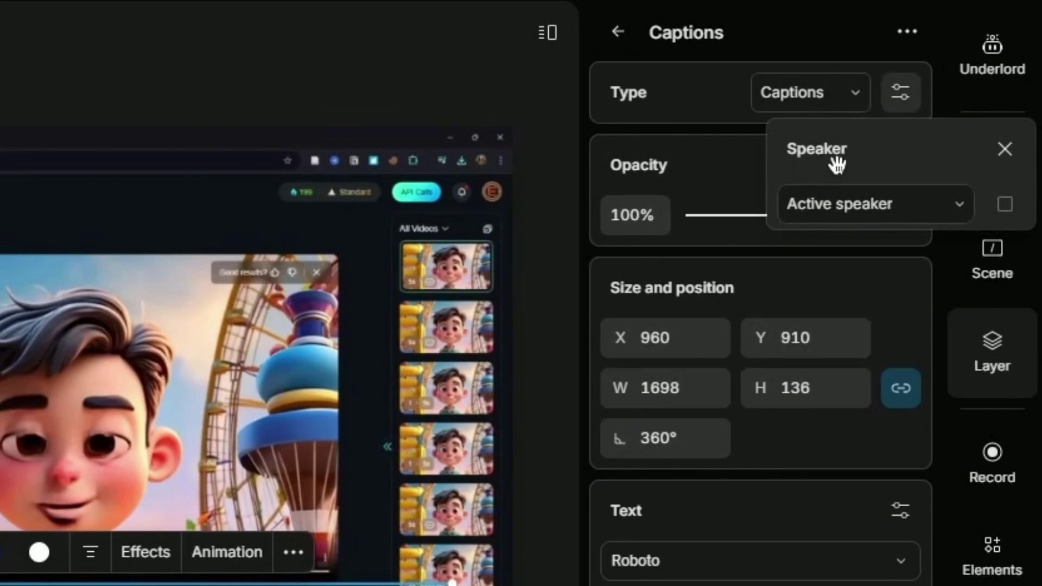
pyautogui.click(896, 214)
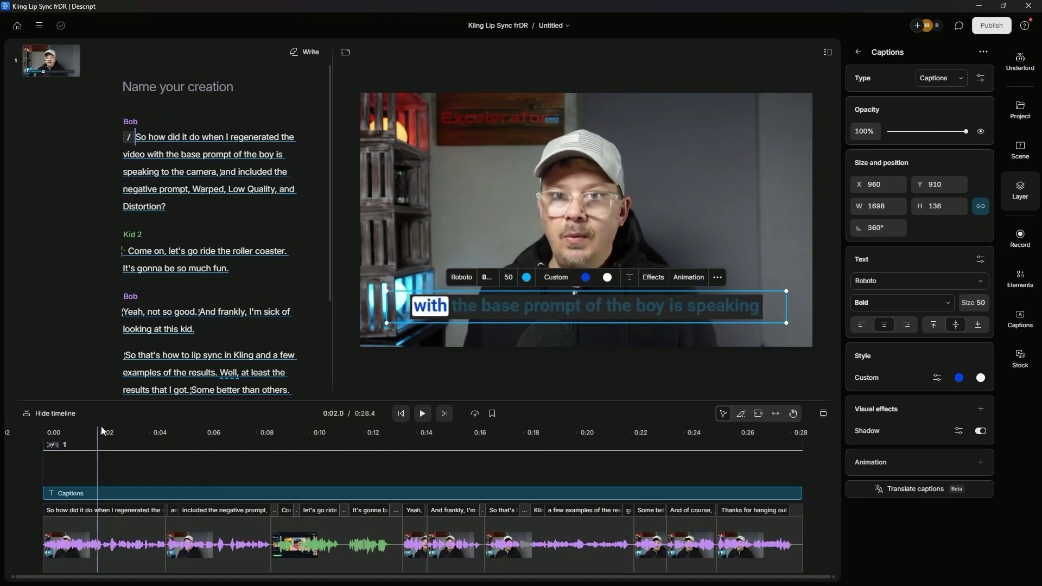
pyautogui.moveTo(151, 435); pyautogui.dragTo(402, 437)
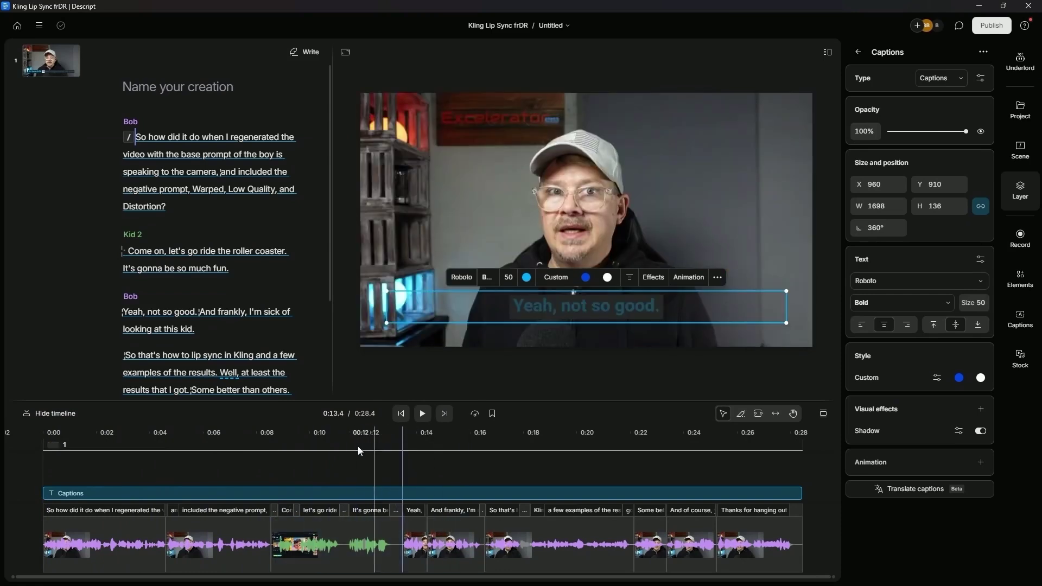
pyautogui.click(57, 416)
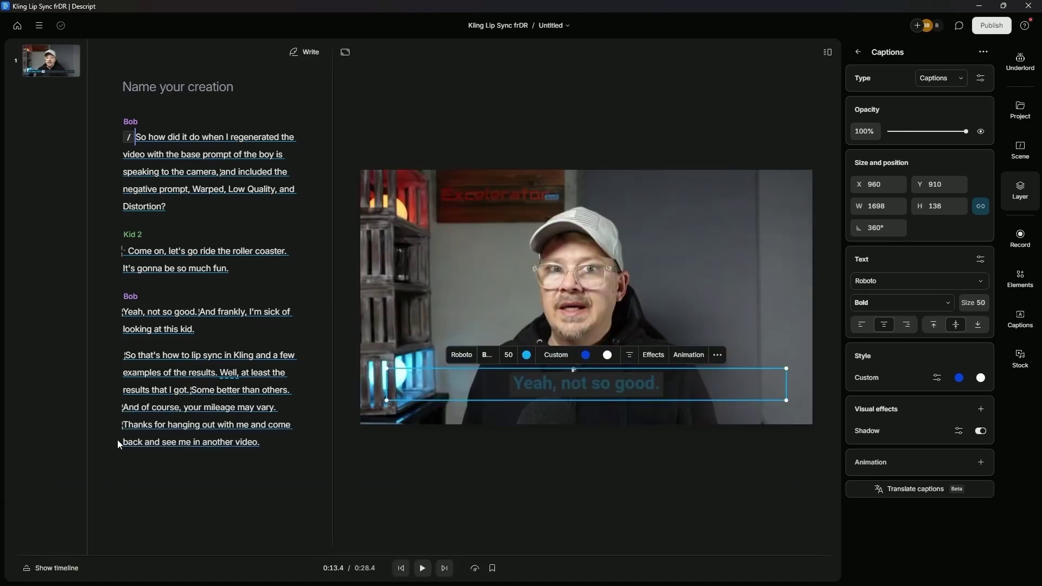
pyautogui.click(45, 569)
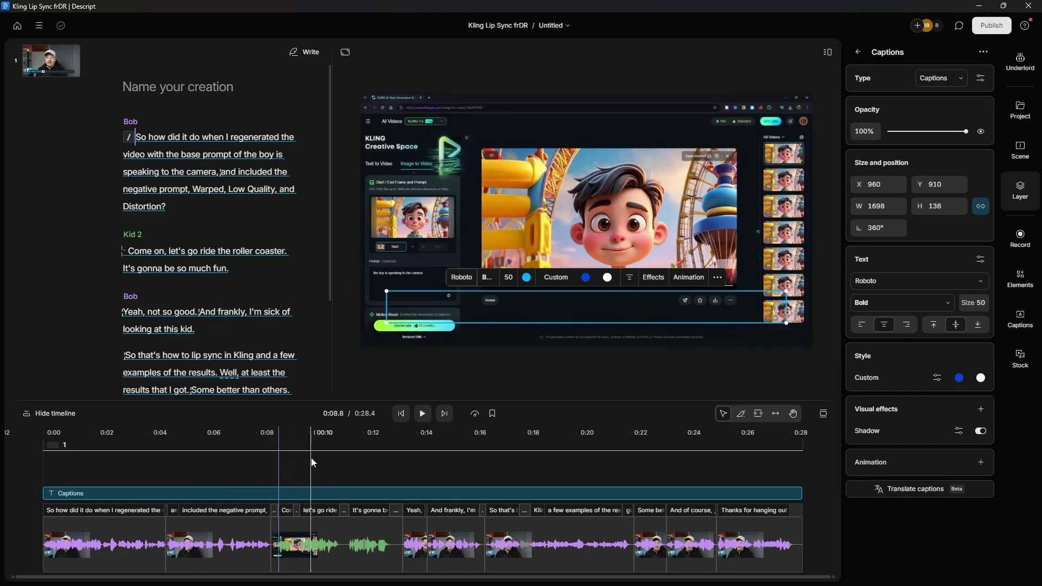
# - Add a Bold Italic: Green caption track and set its speaker to Kid 2
pyautogui.click(1019, 320)
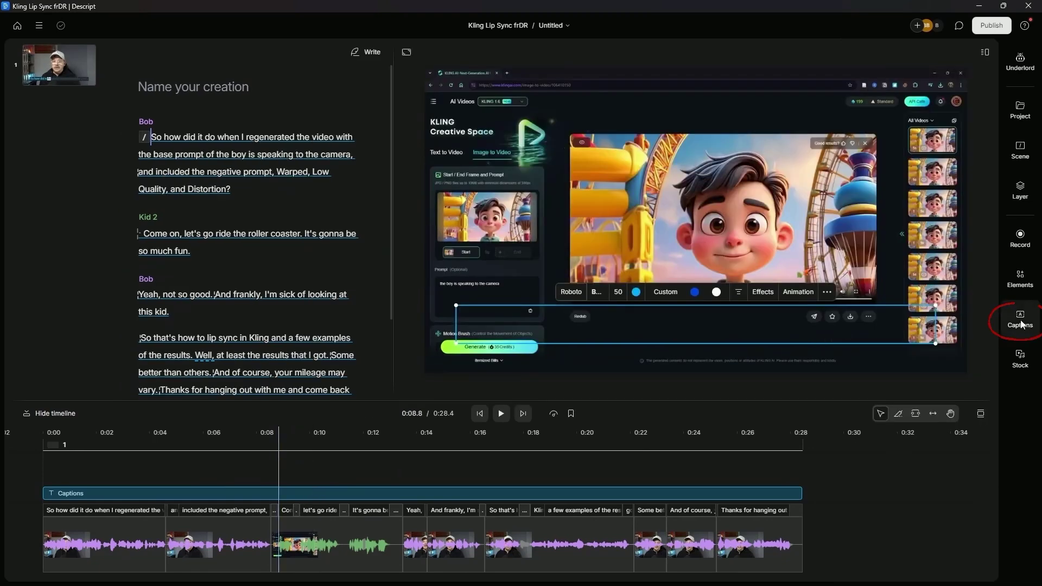
pyautogui.click(1021, 322)
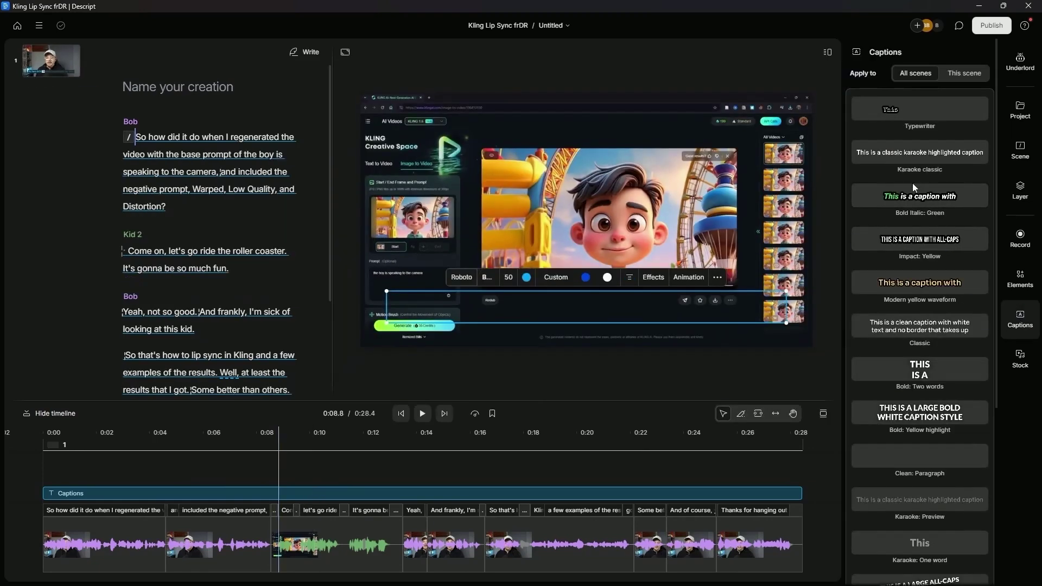
pyautogui.click(892, 197)
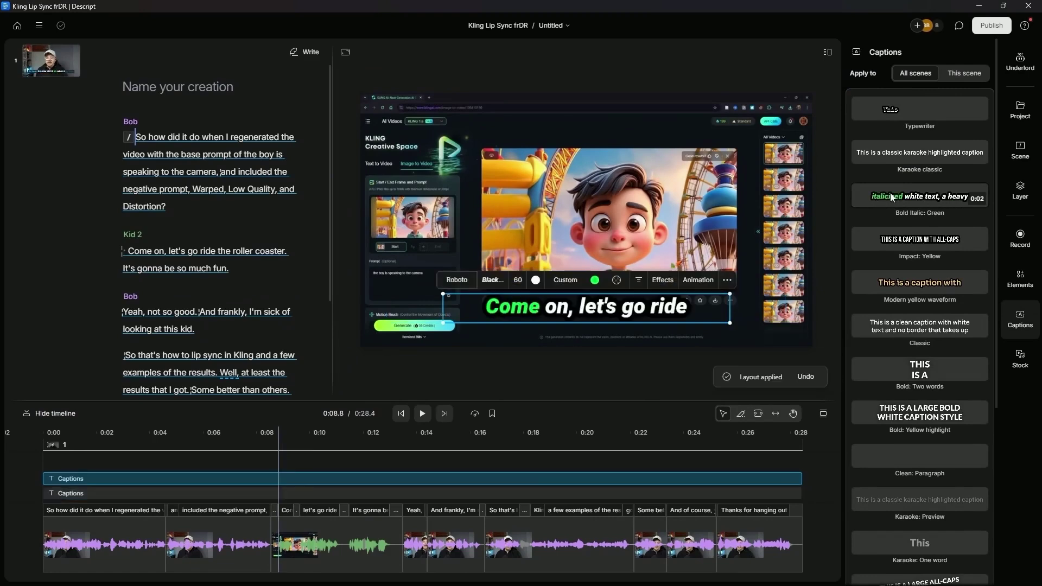
pyautogui.click(1024, 190)
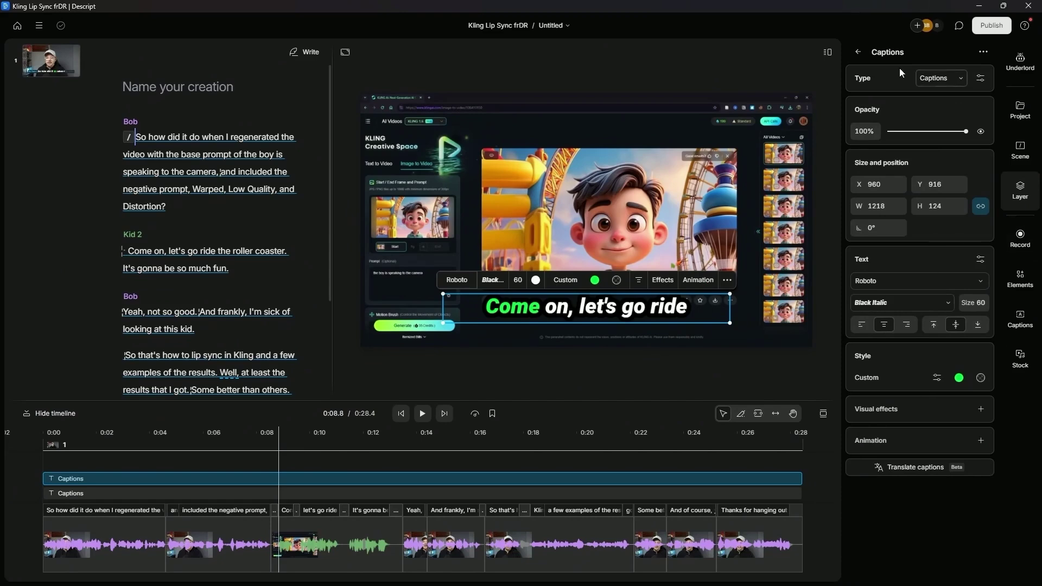
pyautogui.click(981, 80)
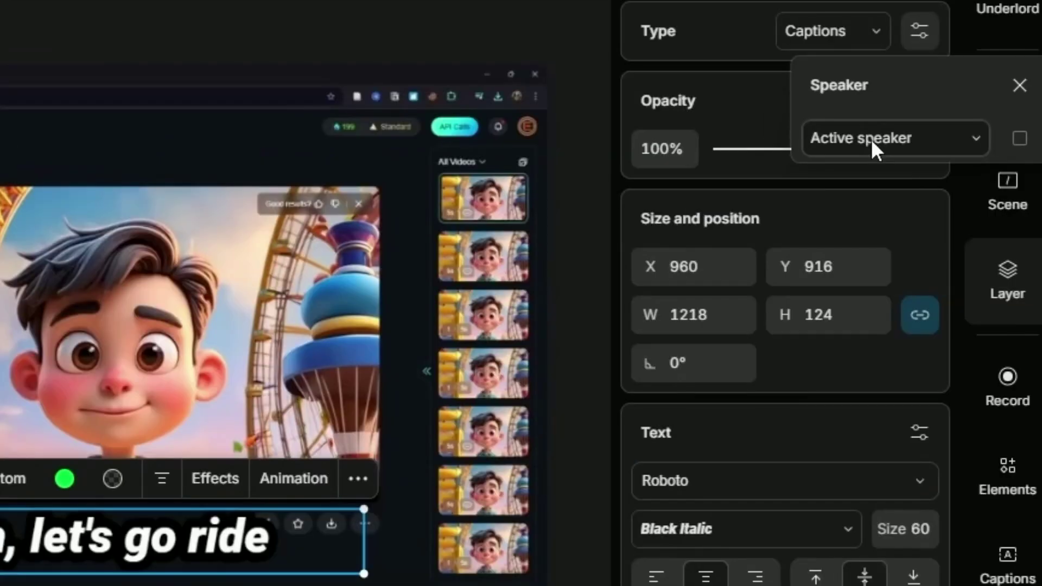
pyautogui.click(961, 127)
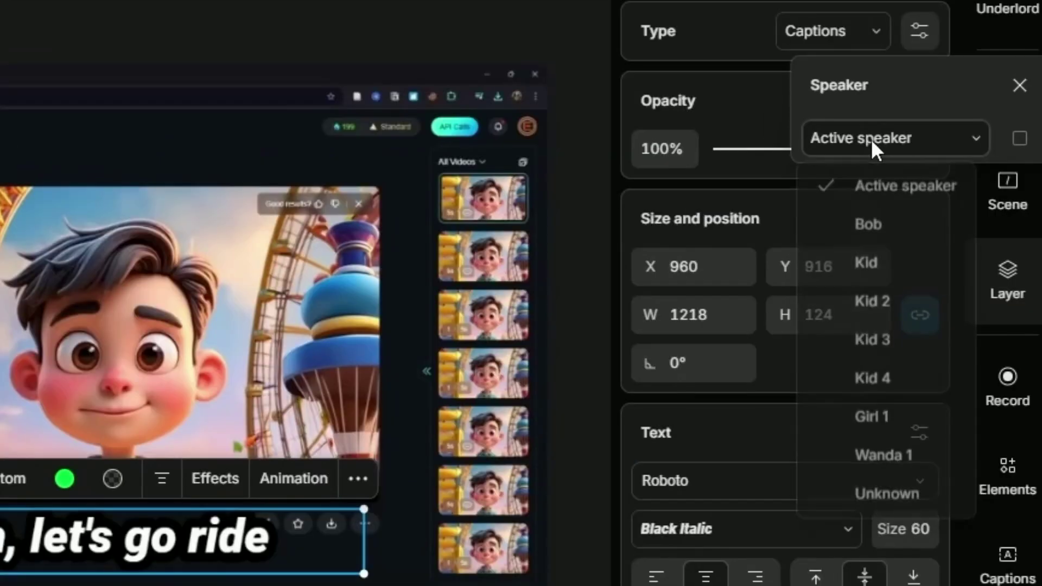
pyautogui.click(884, 304)
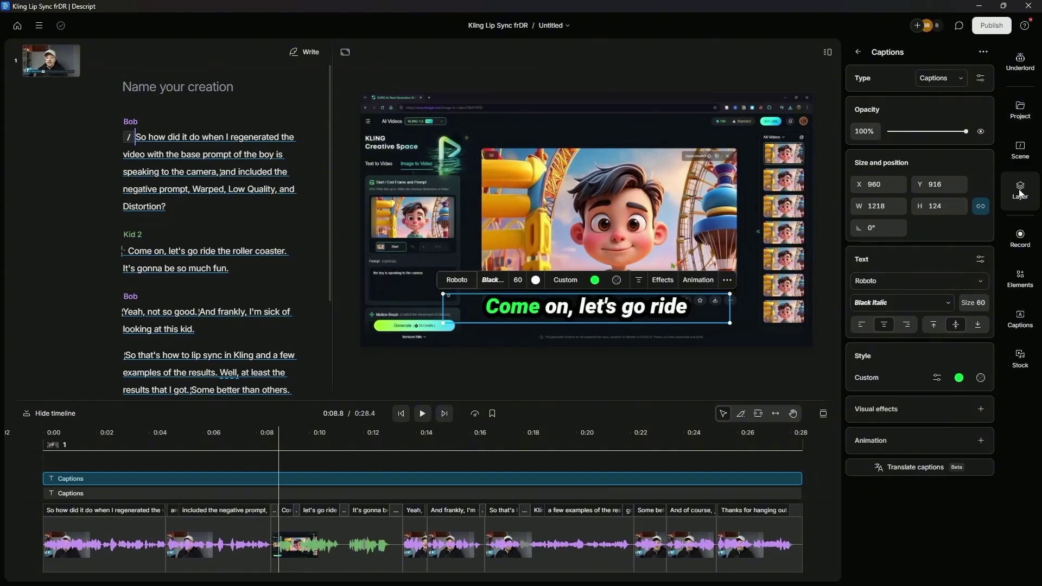
pyautogui.click(1031, 187)
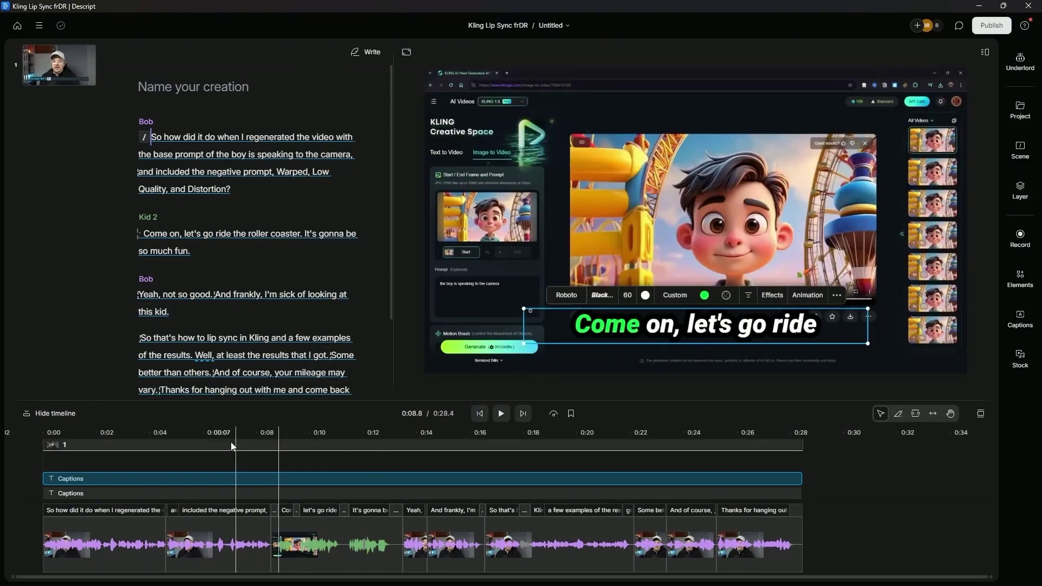
pyautogui.click(184, 440)
pyautogui.moveTo(184, 441); pyautogui.dragTo(539, 470)
pyautogui.hscroll(-2, 409, 491)
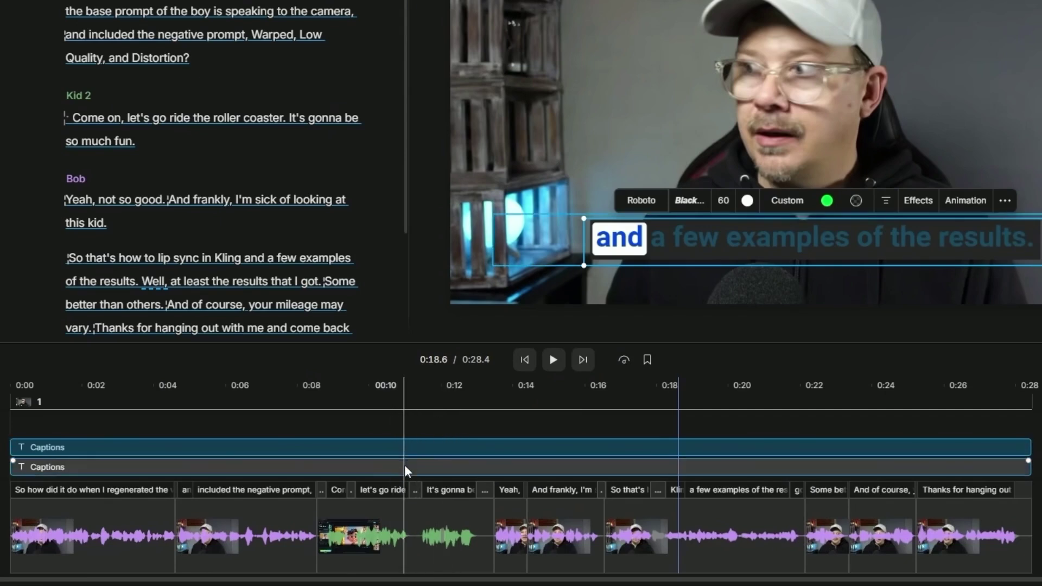
# - Jump to the cartoon clip at 0:09.3 and compare the blue and green caption tracks
pyautogui.click(346, 446)
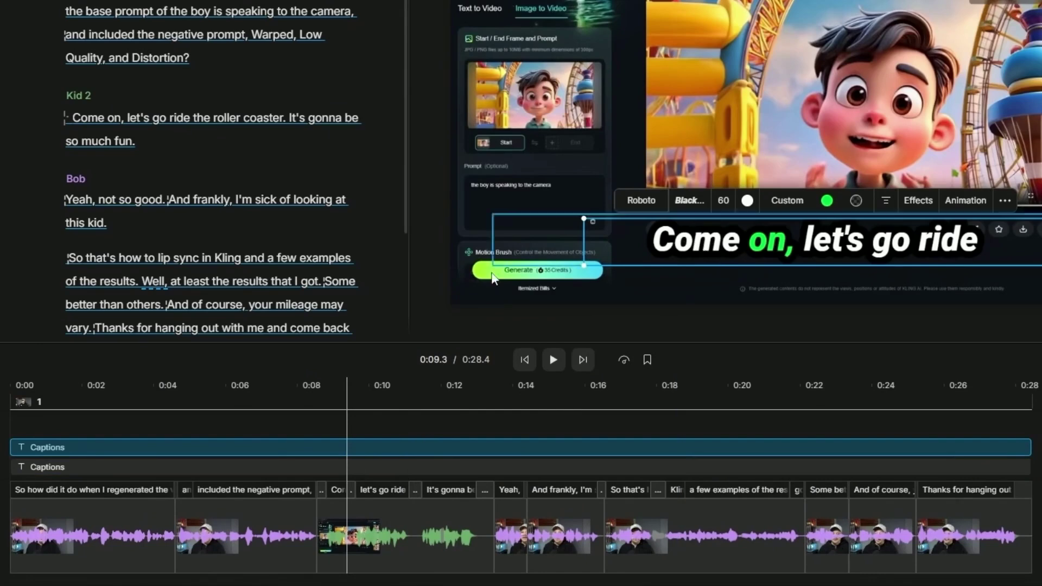
pyautogui.click(341, 465)
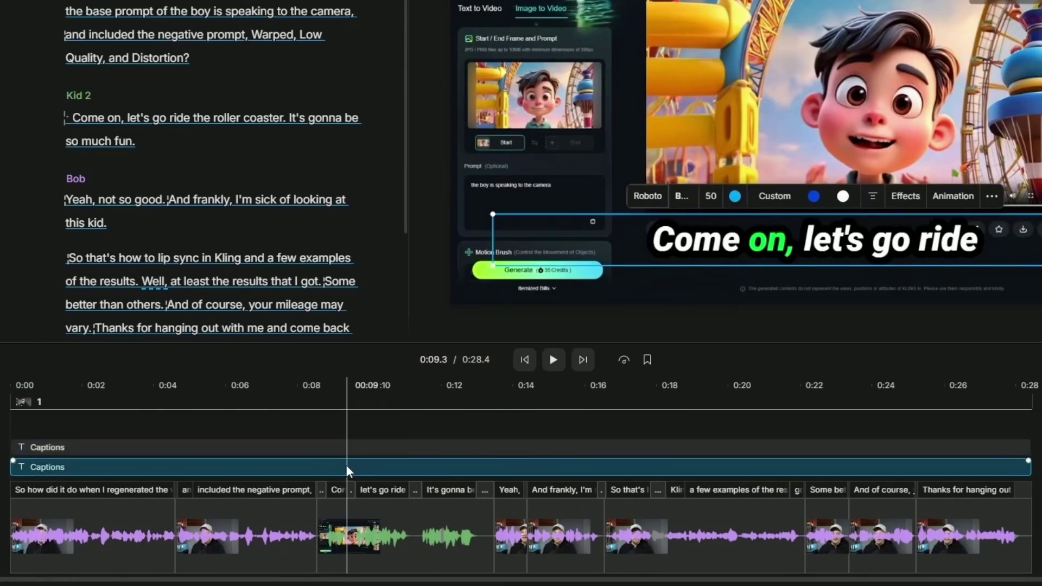
pyautogui.click(360, 447)
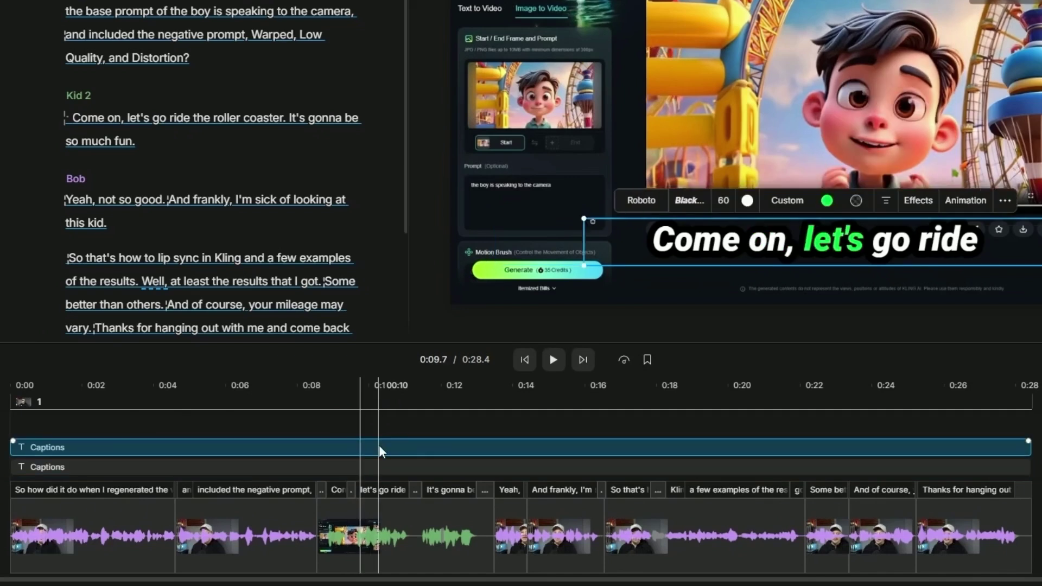
pyautogui.click(349, 465)
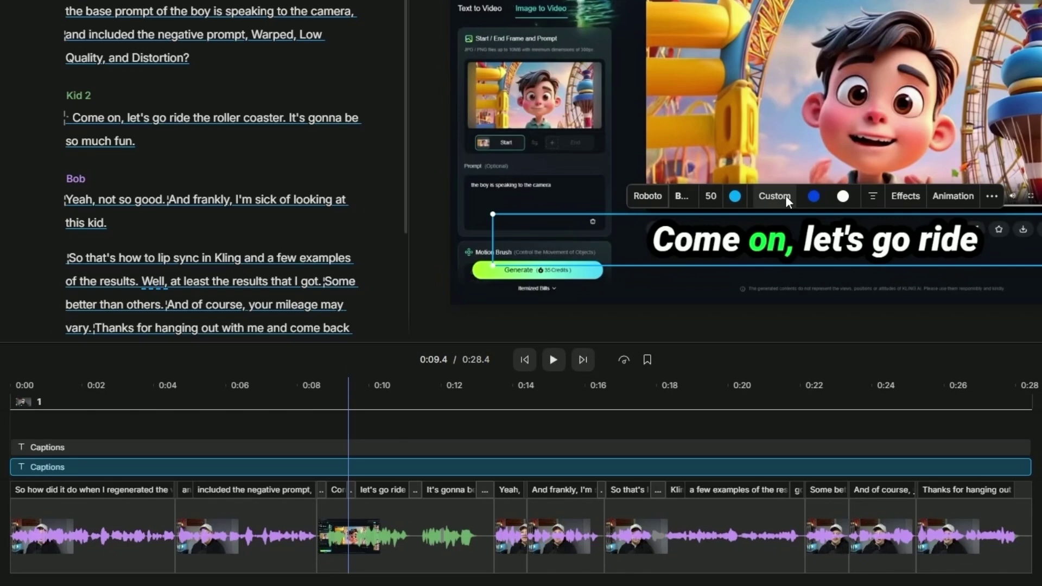
pyautogui.click(371, 447)
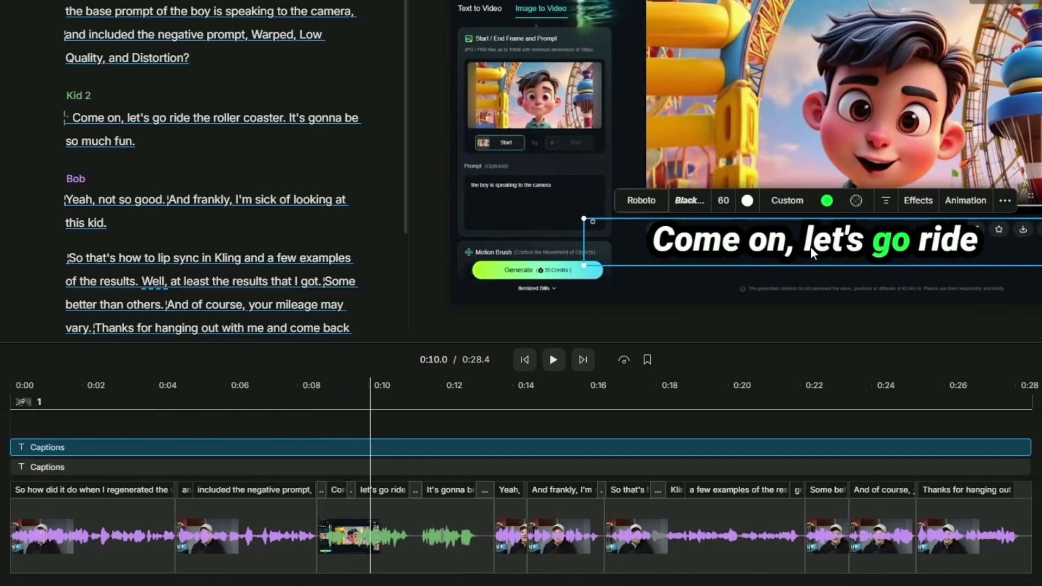
pyautogui.click(342, 478)
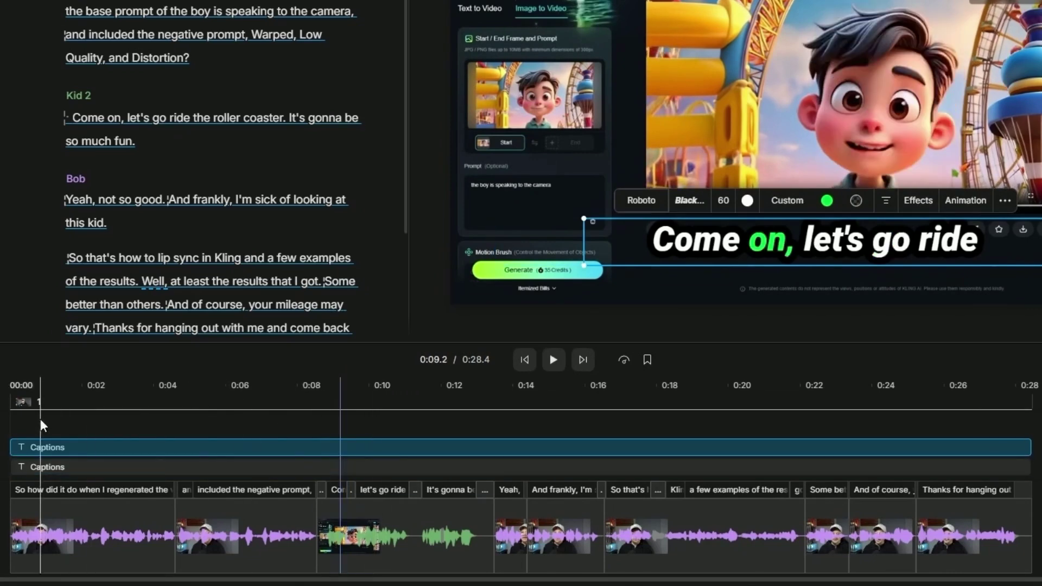
# - Trim the upper caption track to run from about 0:08 to 0:13.4
pyautogui.moveTo(12, 447); pyautogui.dragTo(321, 441)
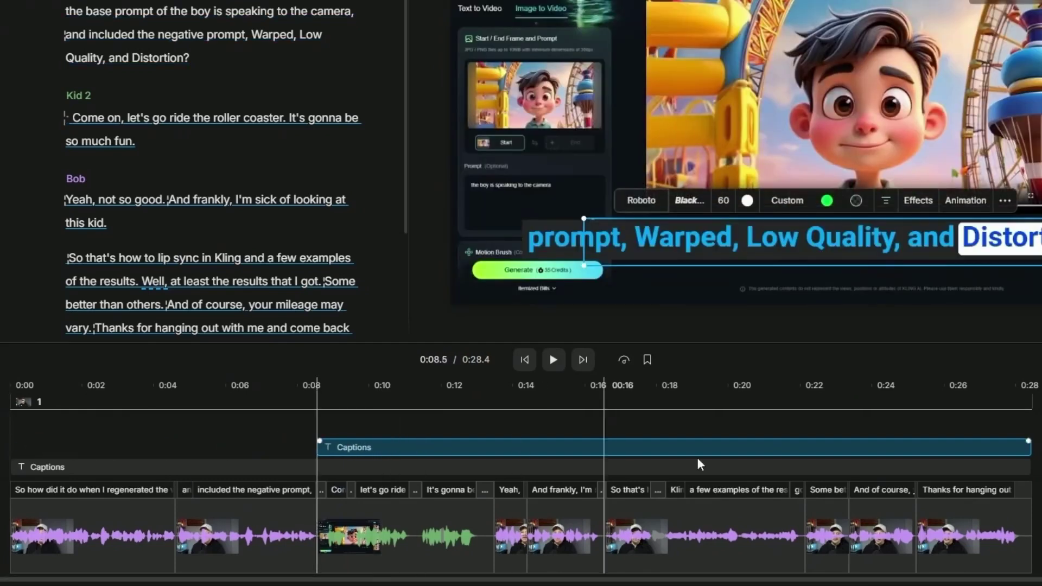
pyautogui.moveTo(1027, 447); pyautogui.dragTo(490, 451)
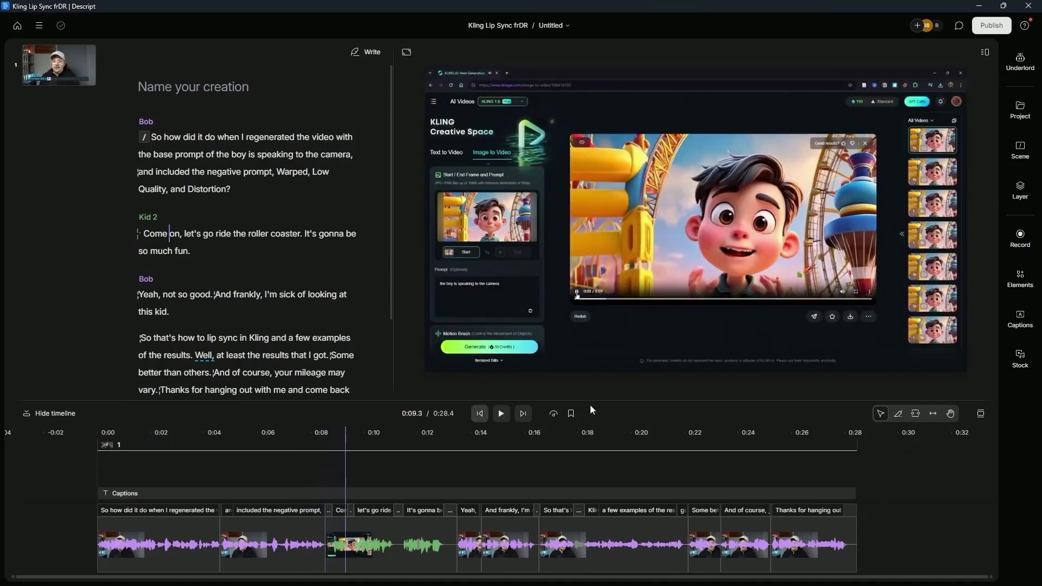
# - Add Modern yellow waveform captions and limit them to Kid 2's lines
pyautogui.click(1020, 320)
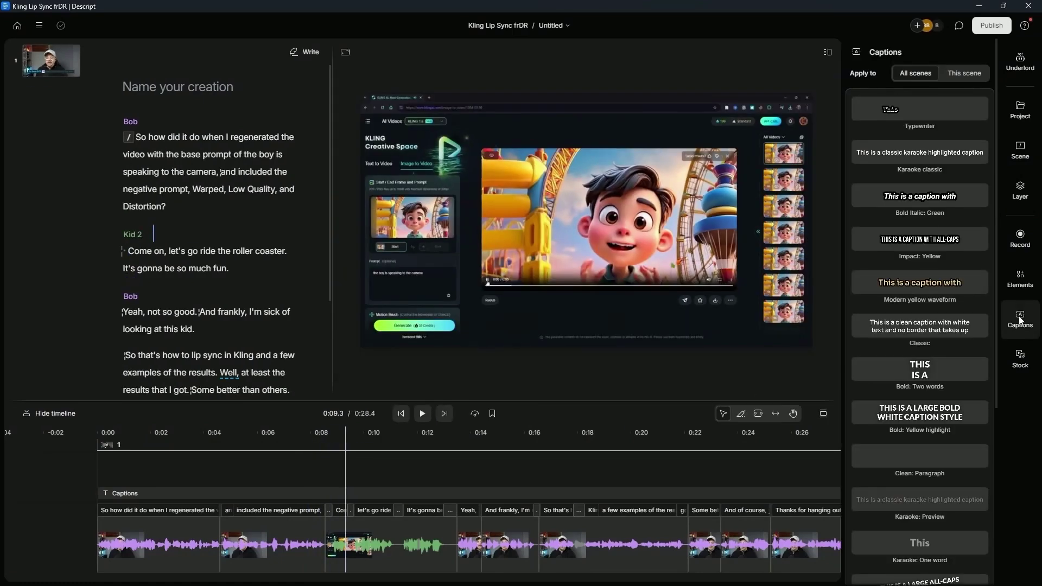
pyautogui.click(891, 286)
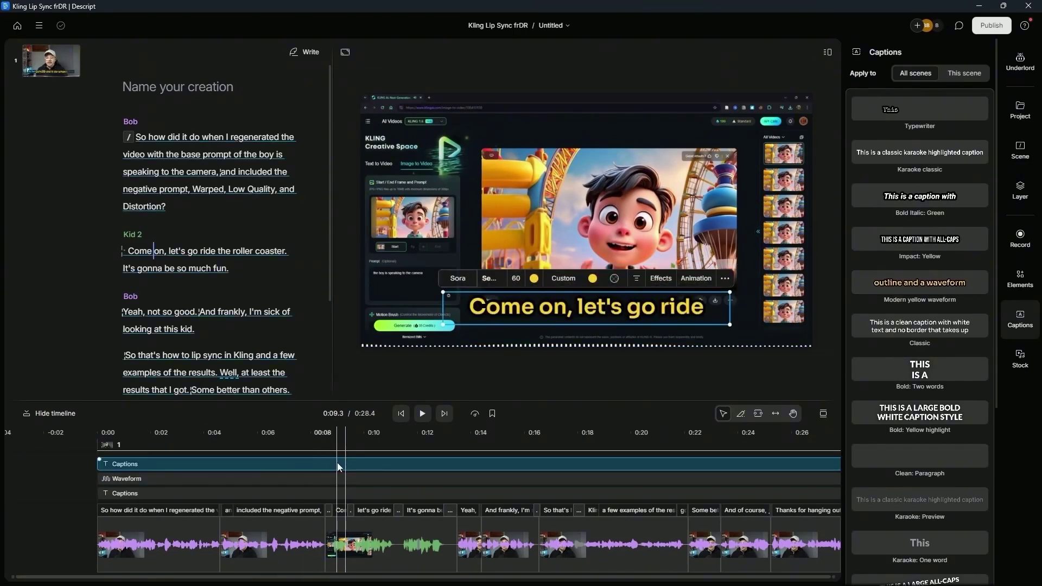
pyautogui.click(341, 476)
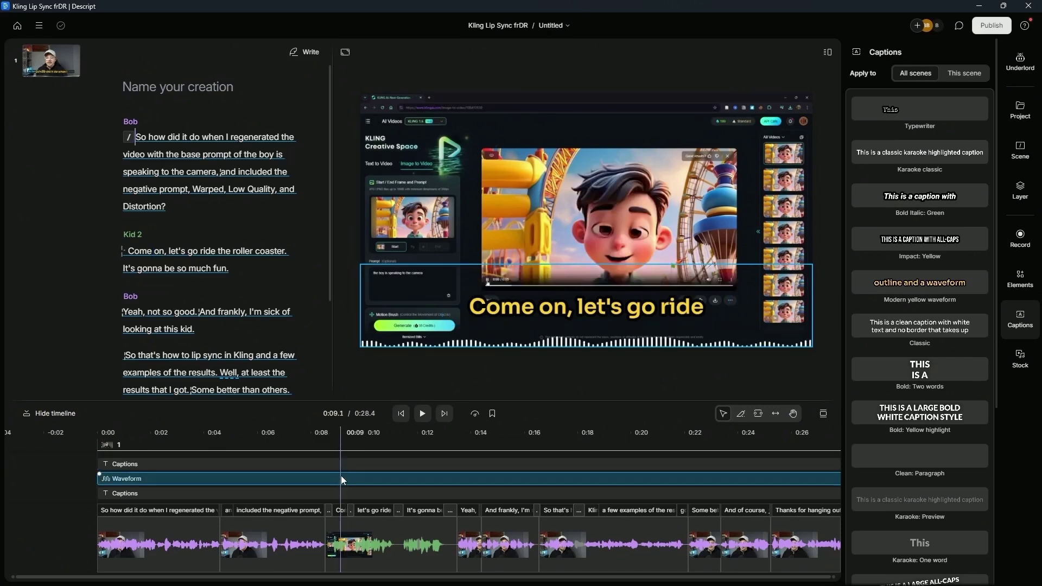
pyautogui.click(343, 465)
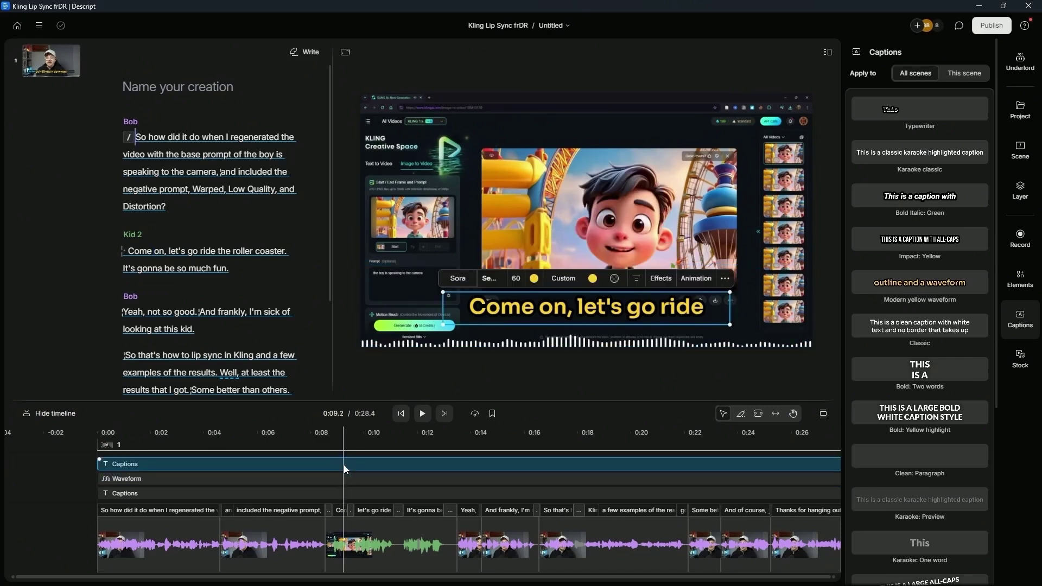
pyautogui.click(981, 80)
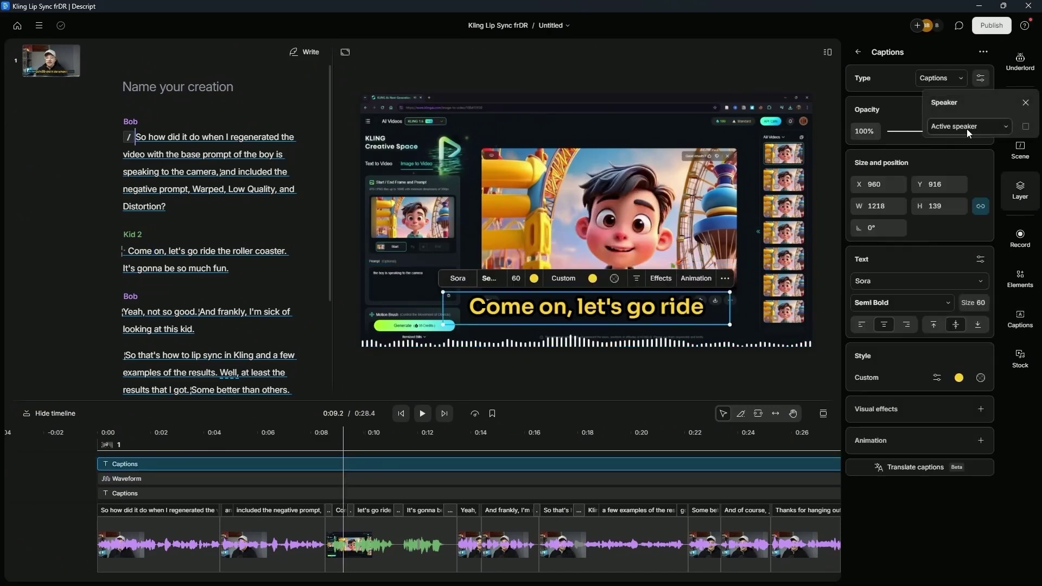
pyautogui.click(969, 131)
pyautogui.click(963, 204)
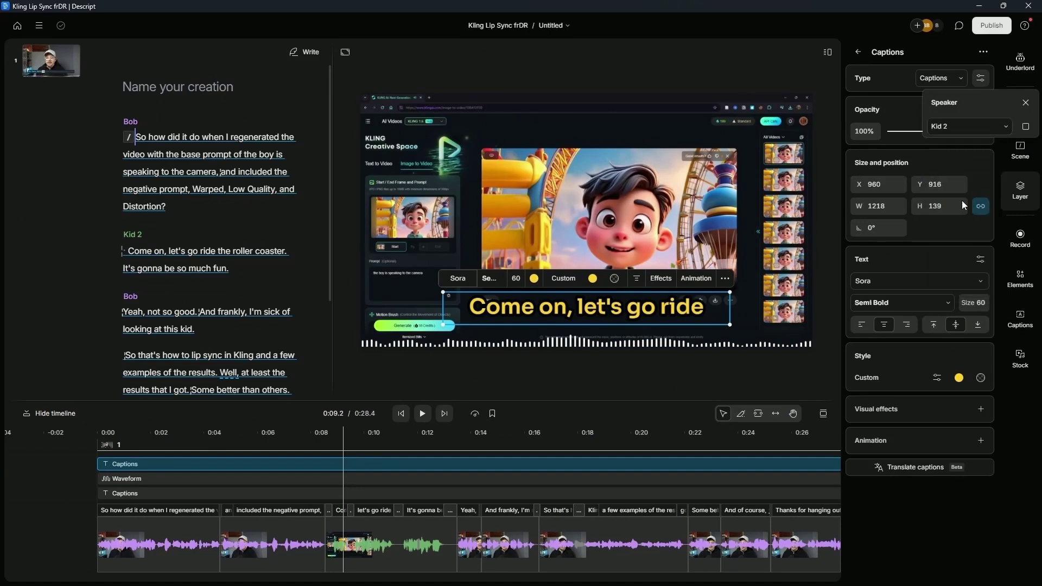
# - Scrub through Bob's lines from 0:04.6 to 0:08, then select Kid 2's cartoon clip
pyautogui.click(220, 434)
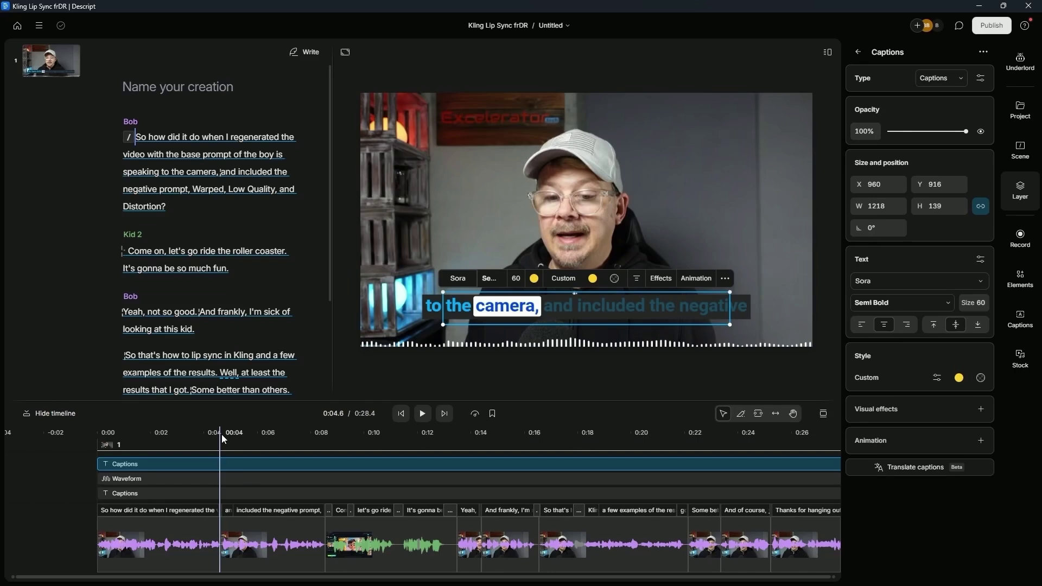
pyautogui.moveTo(222, 435); pyautogui.dragTo(430, 450)
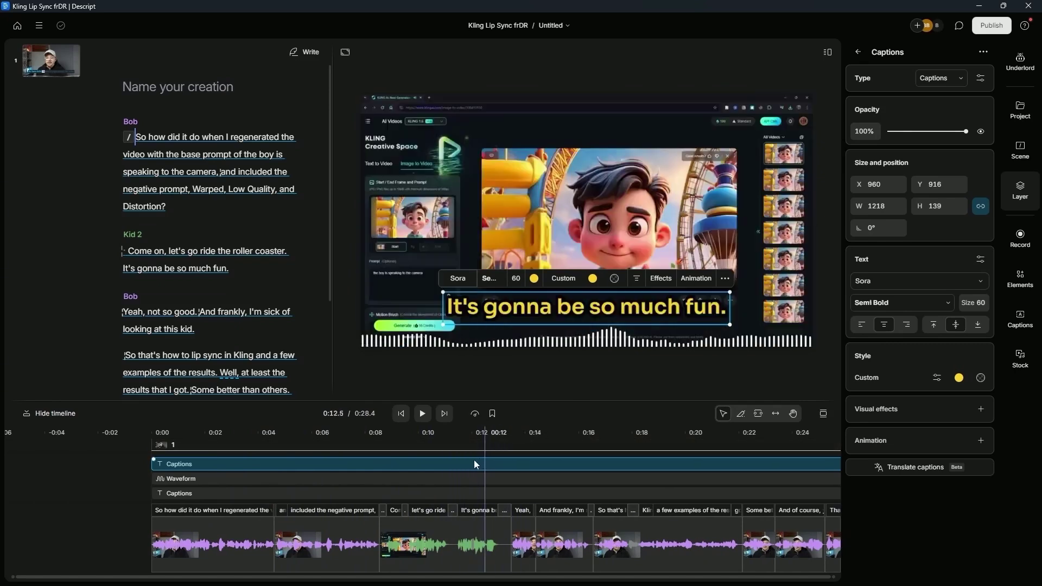
pyautogui.moveTo(438, 454); pyautogui.dragTo(427, 450)
pyautogui.click(426, 545)
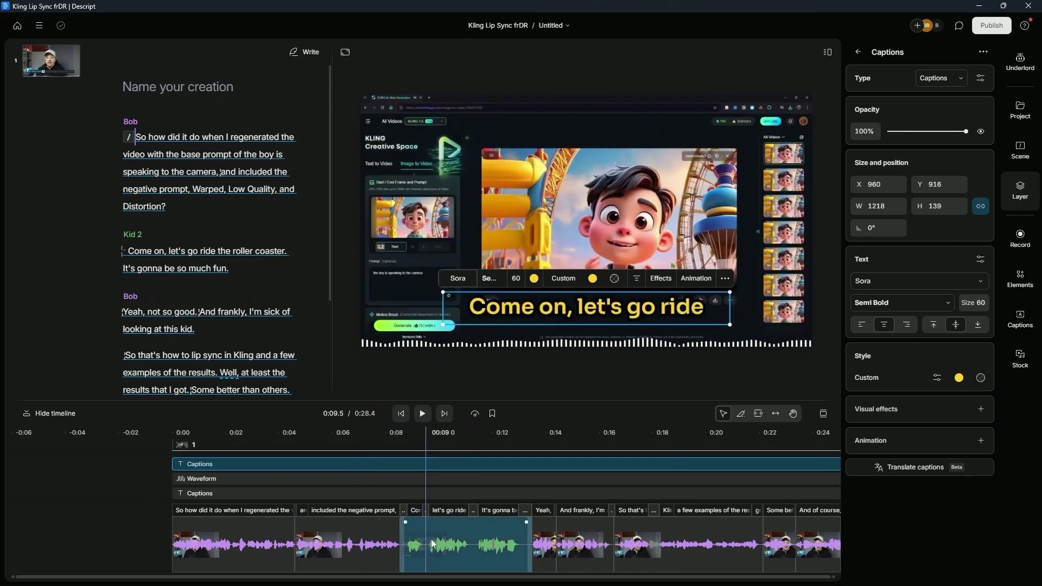
# - Trim the Waveform layer to run from about 0:08.5 to 0:13.4, matching Kid 2's clip
pyautogui.click(451, 478)
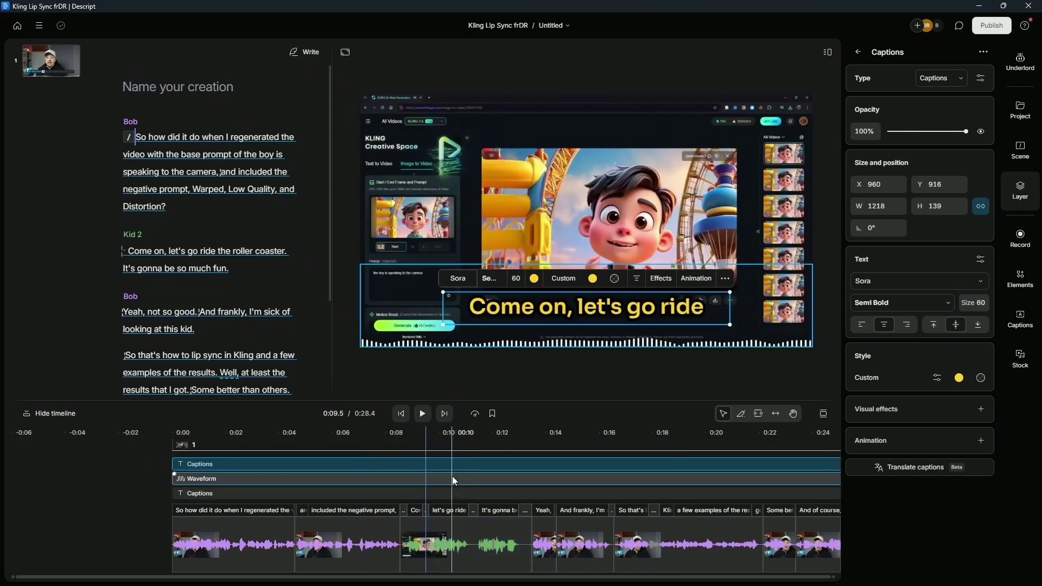
pyautogui.click(451, 477)
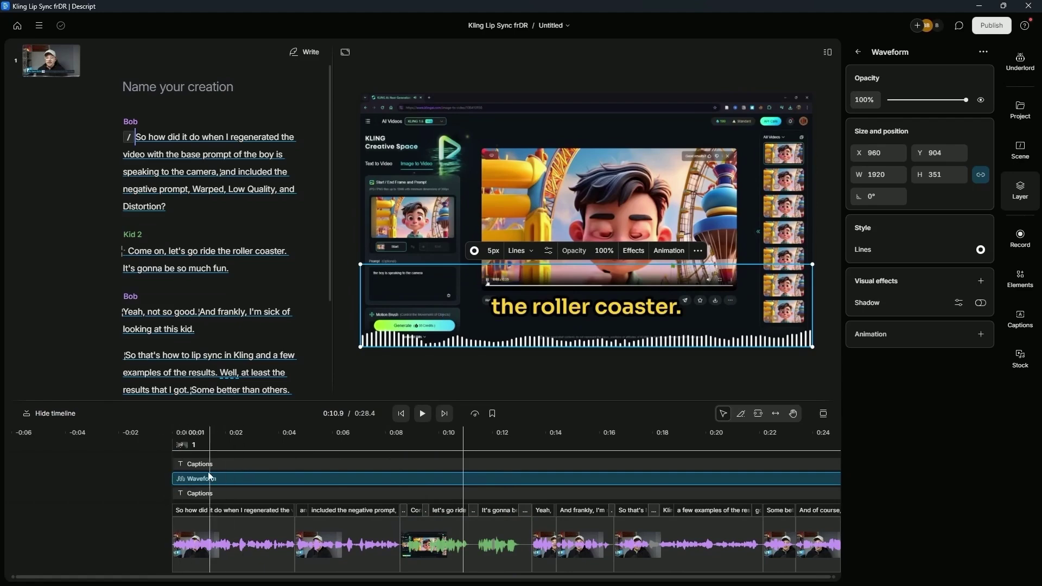
pyautogui.moveTo(175, 478); pyautogui.dragTo(397, 478)
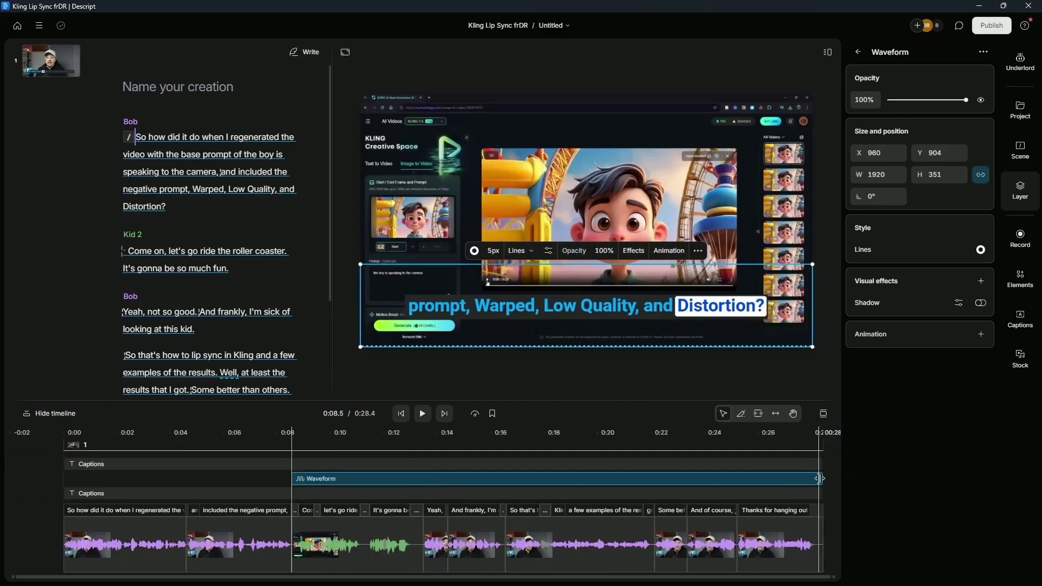
pyautogui.moveTo(818, 478); pyautogui.dragTo(422, 478)
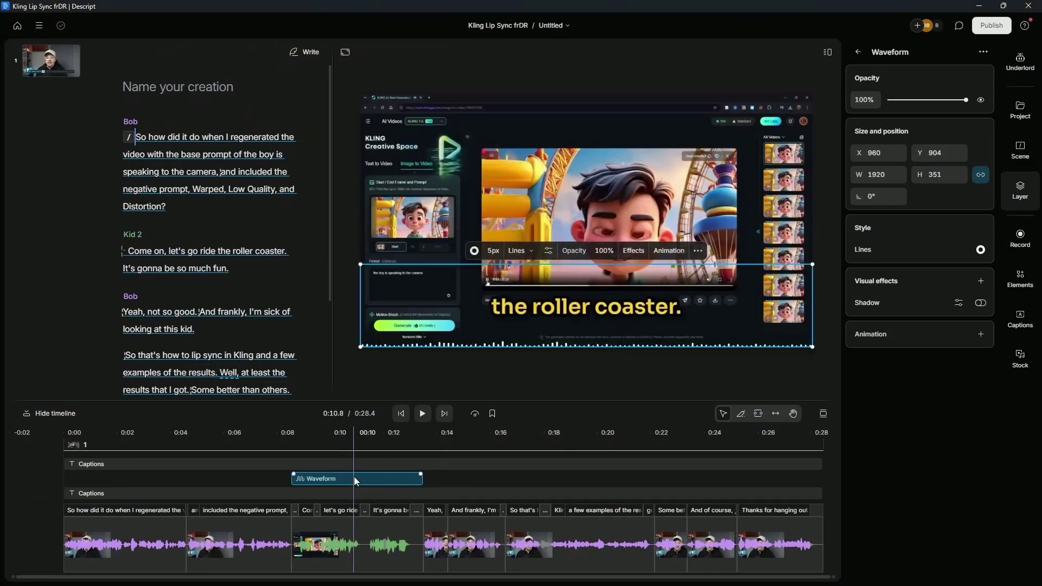
# - Delete the Waveform layer and both caption tracks, and hide the properties panel
pyautogui.press('Delete')
pyautogui.click(328, 477)
pyautogui.press('Delete')
pyautogui.click(311, 492)
pyautogui.press('Delete')
pyautogui.click(1022, 195)
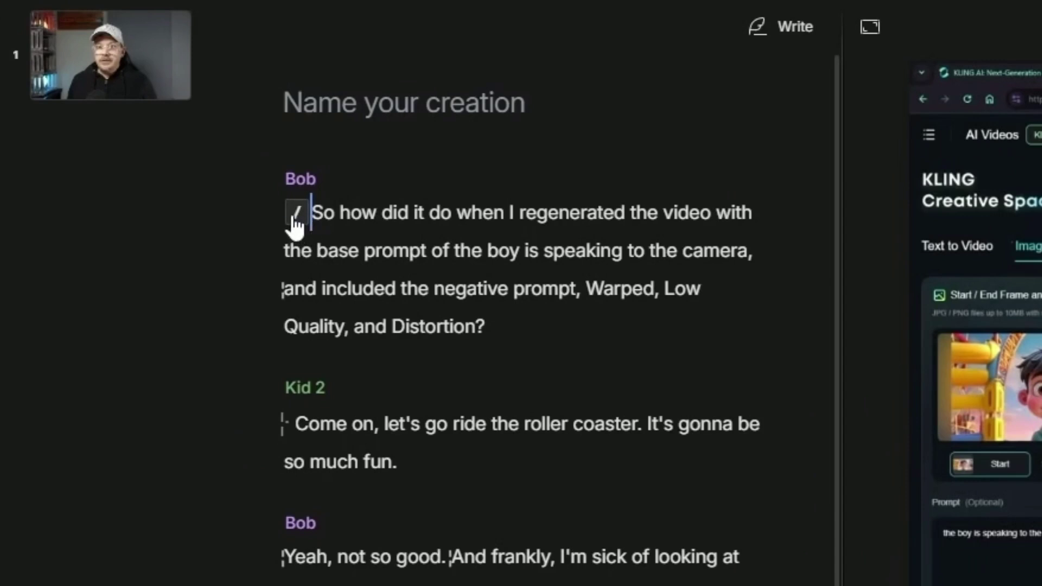
# - Insert scene breaks after 'Distortion?' and after 'fun.' so Kid 2's line stands alone
pyautogui.scroll(-5, 402, 365)
pyautogui.scroll(5, 400, 325)
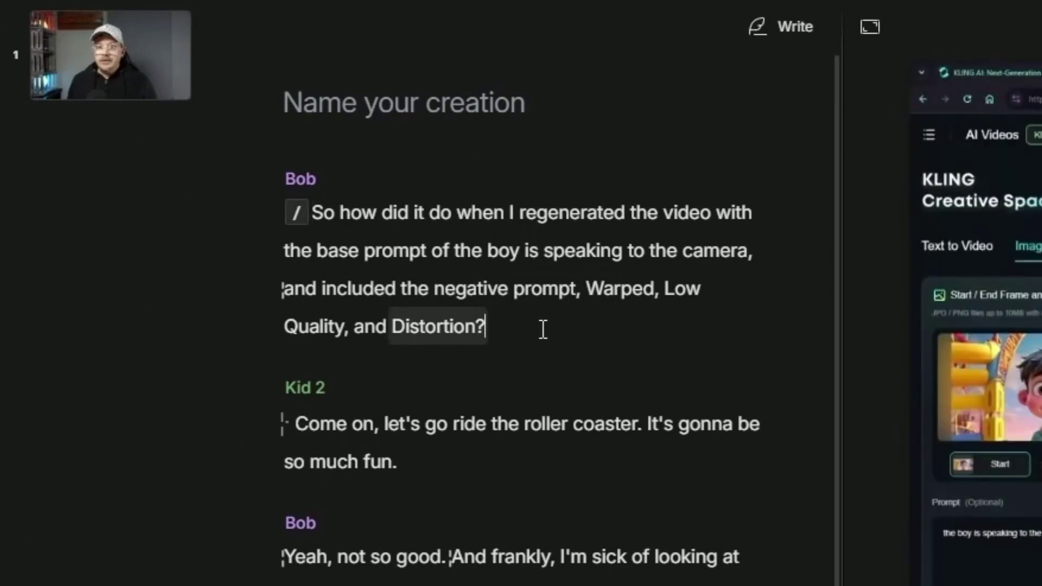
pyautogui.press('Return')
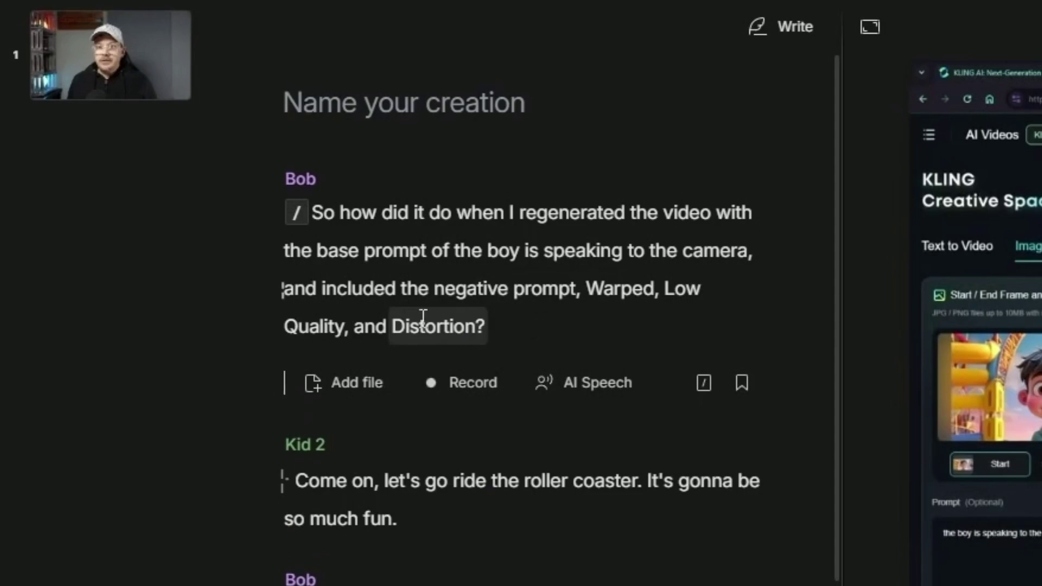
pyautogui.click(705, 383)
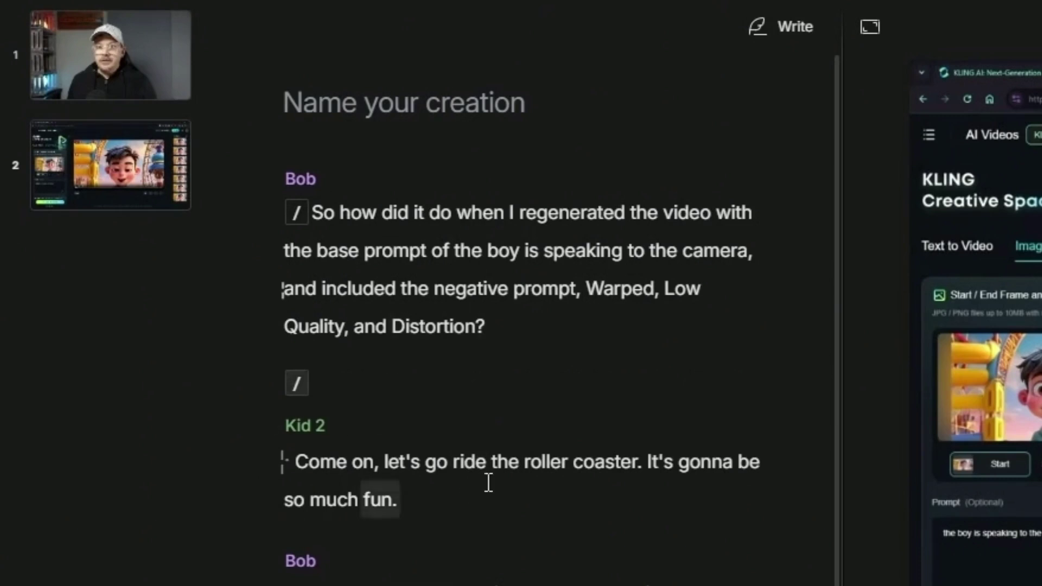
pyautogui.click(398, 500)
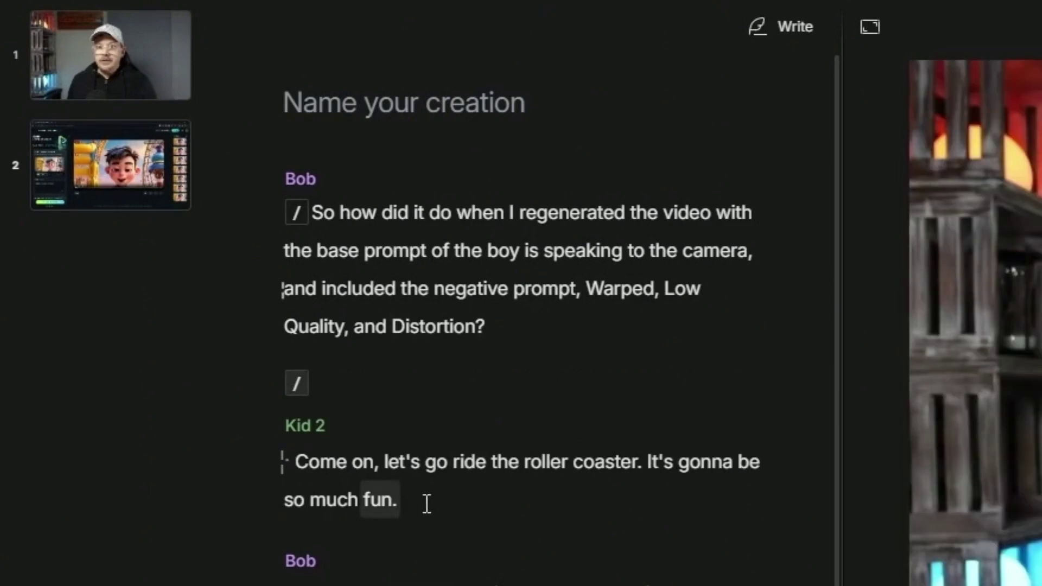
pyautogui.press('Return')
pyautogui.write('/')
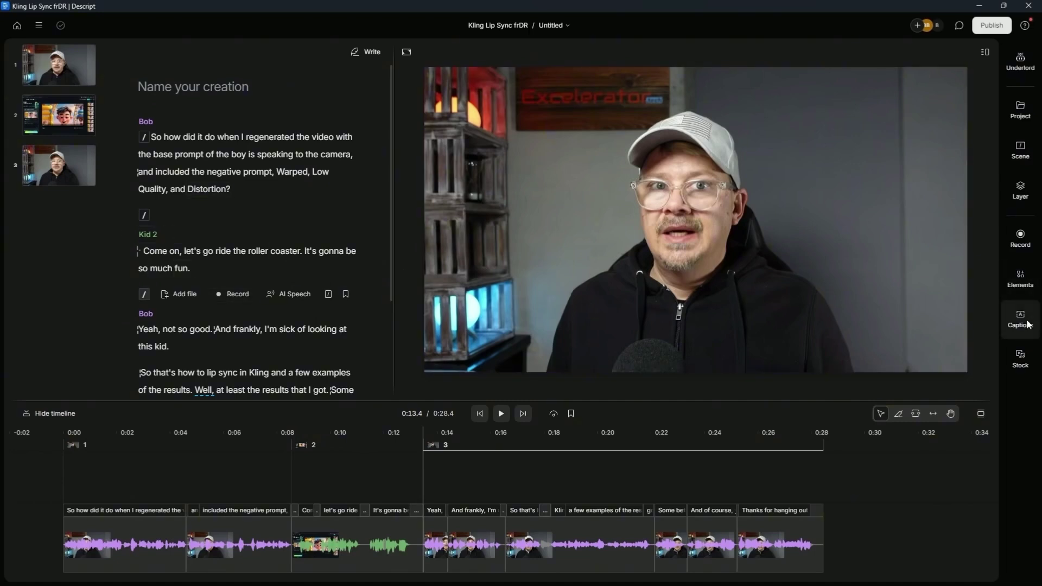
# - Apply Karaoke: Preview captions to all scenes, showing only Bob, and scrub from 0:05.9 to check
pyautogui.click(1026, 319)
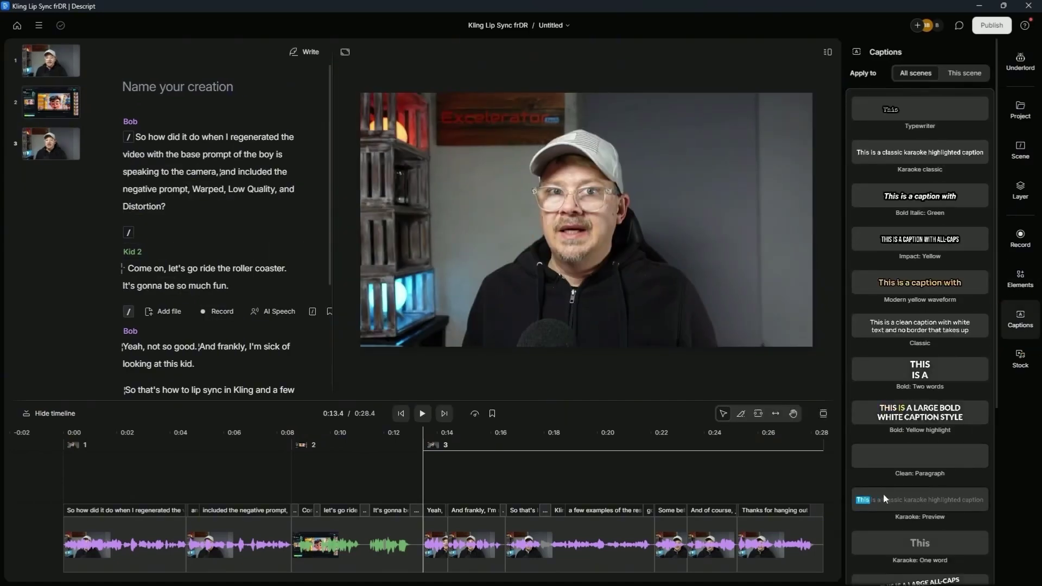
pyautogui.click(907, 500)
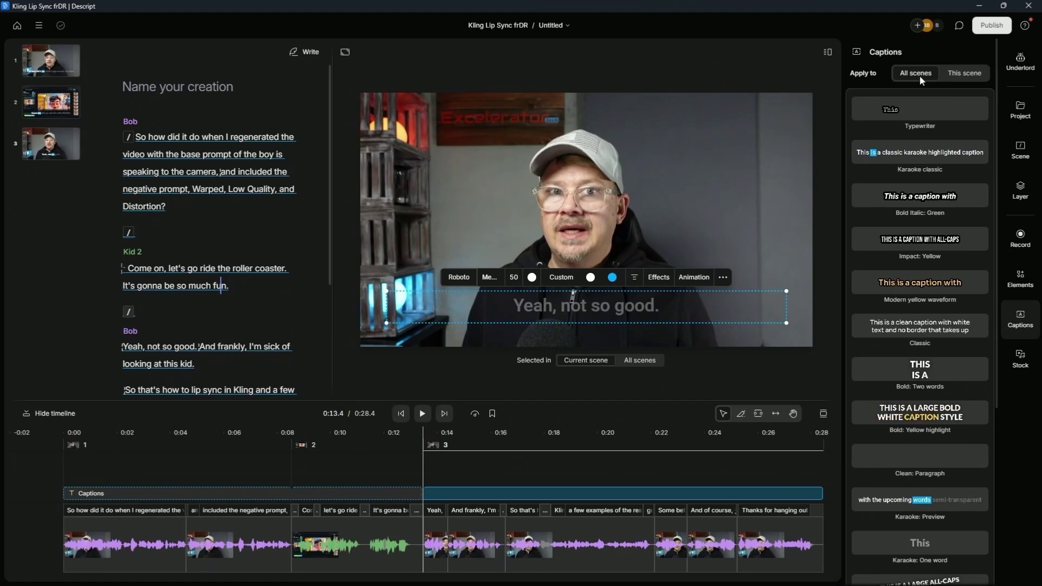
pyautogui.click(1021, 190)
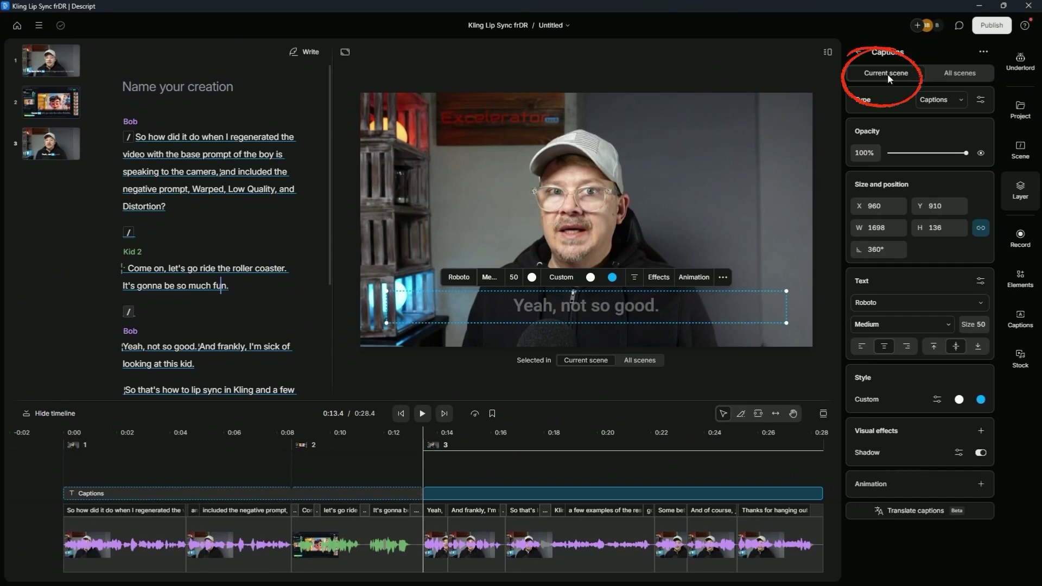
pyautogui.click(962, 74)
pyautogui.click(980, 100)
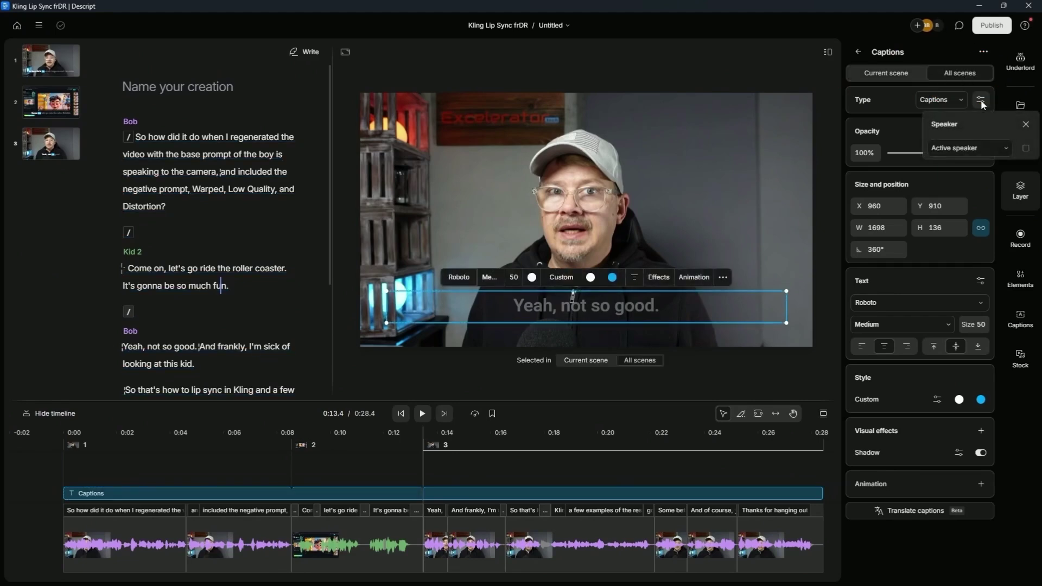
pyautogui.click(962, 148)
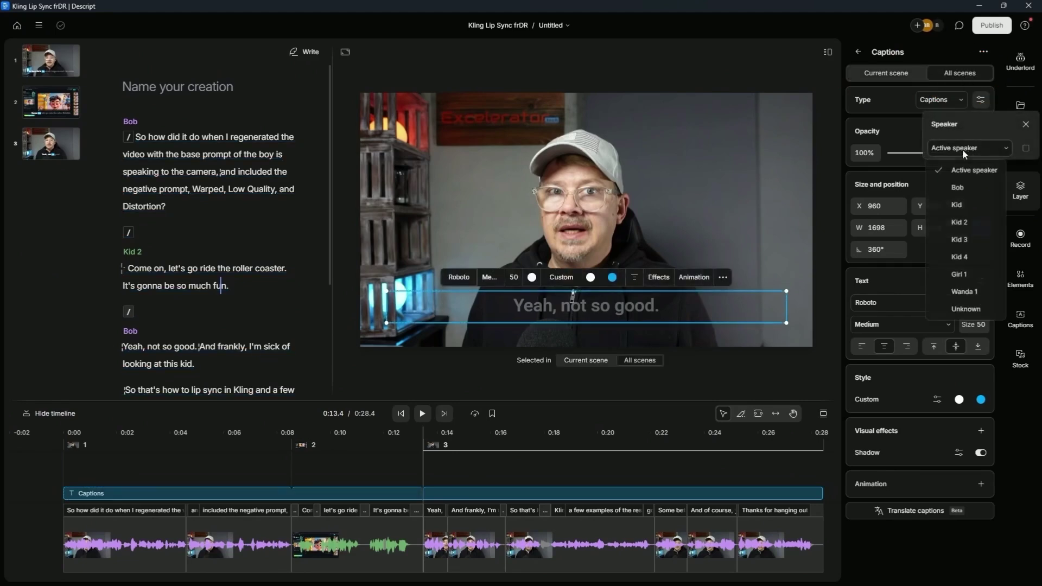
pyautogui.click(963, 186)
pyautogui.click(1026, 123)
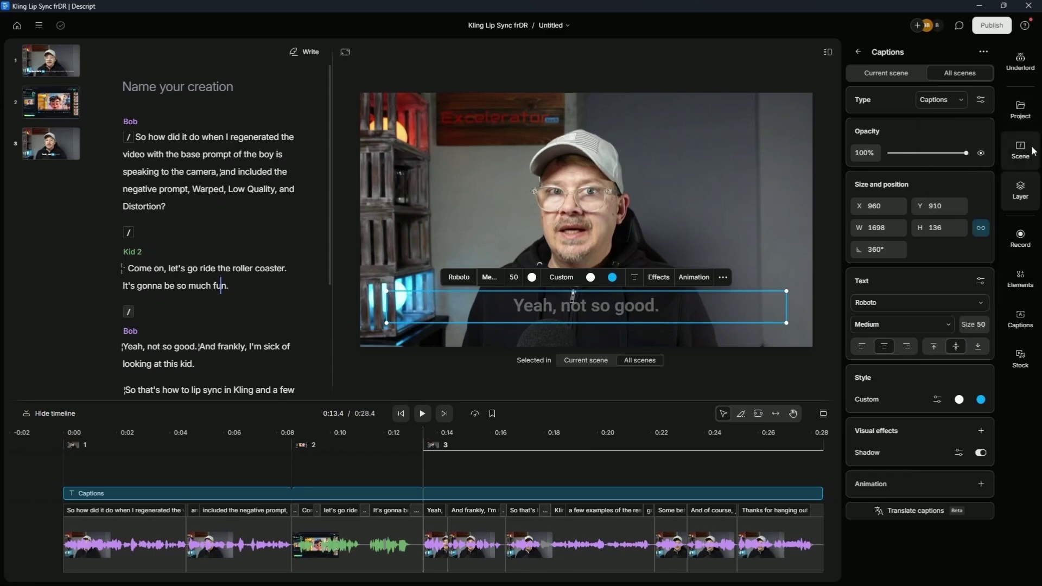
pyautogui.click(223, 434)
pyautogui.moveTo(230, 437); pyautogui.dragTo(468, 443)
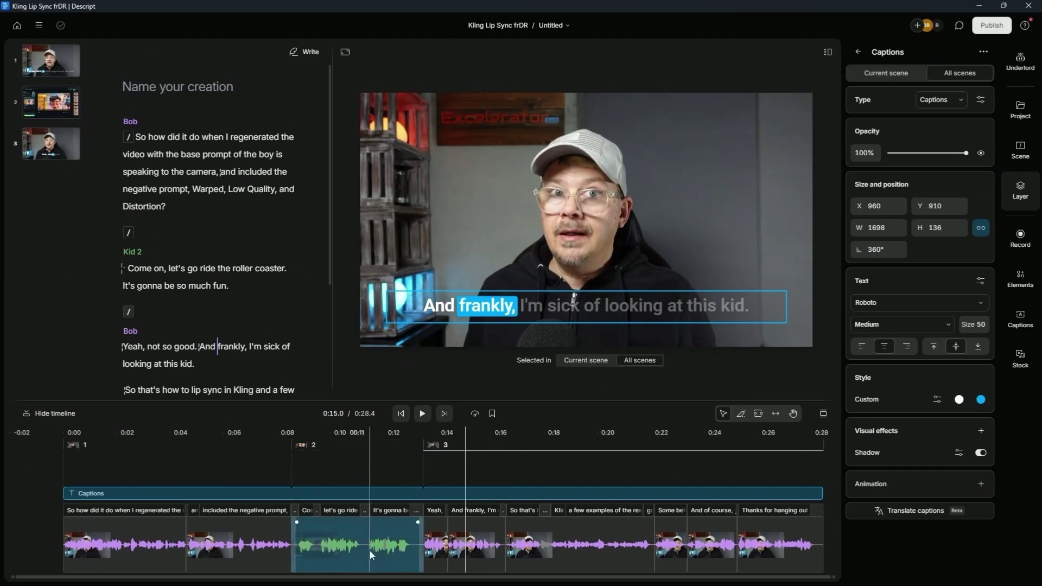
# - Go to scene 2 and place the caret at the start of Kid 2's 'Come' line
pyautogui.click(311, 437)
pyautogui.click(51, 107)
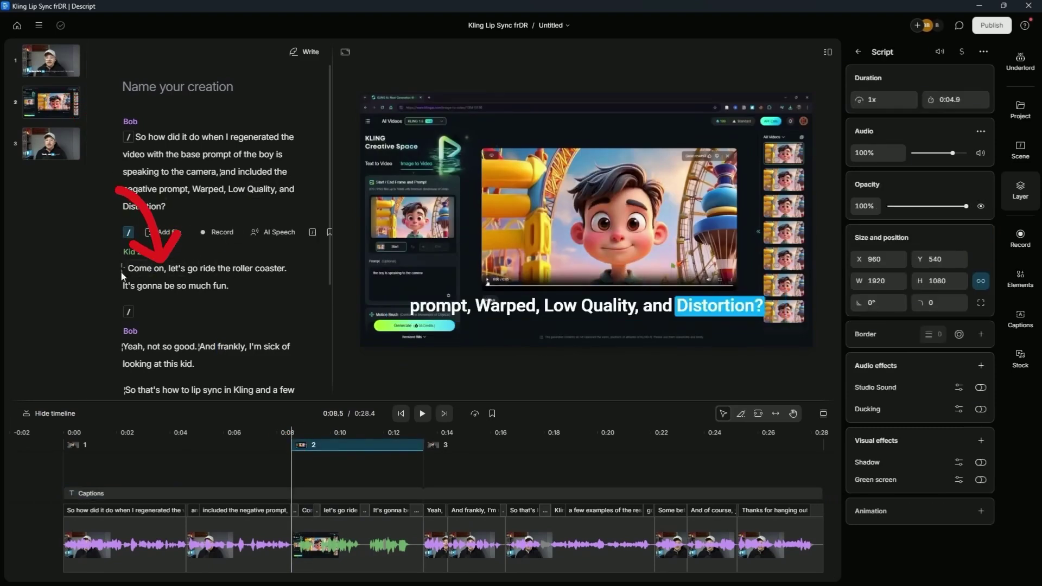
pyautogui.click(151, 270)
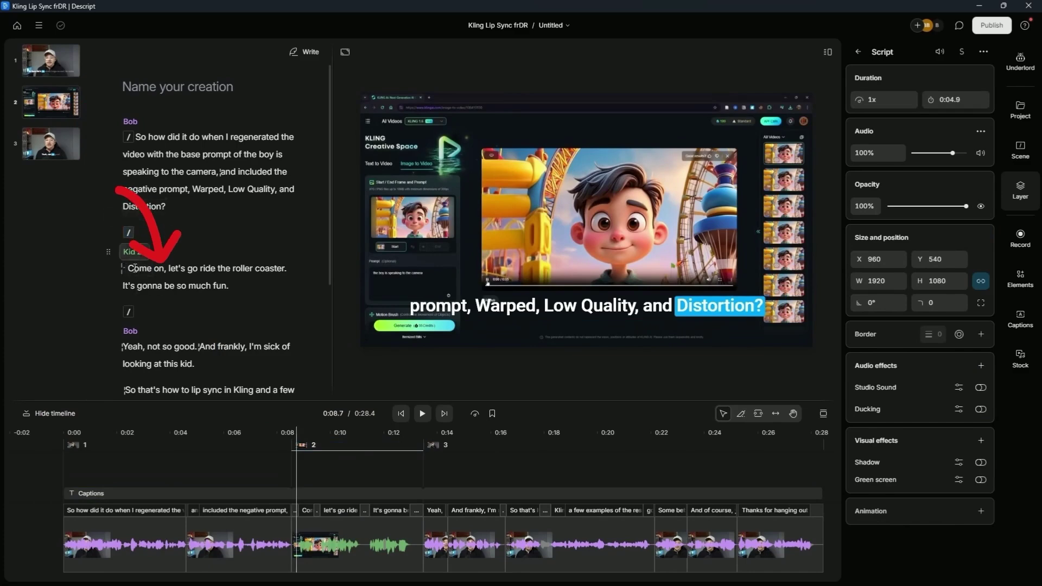
pyautogui.click(129, 269)
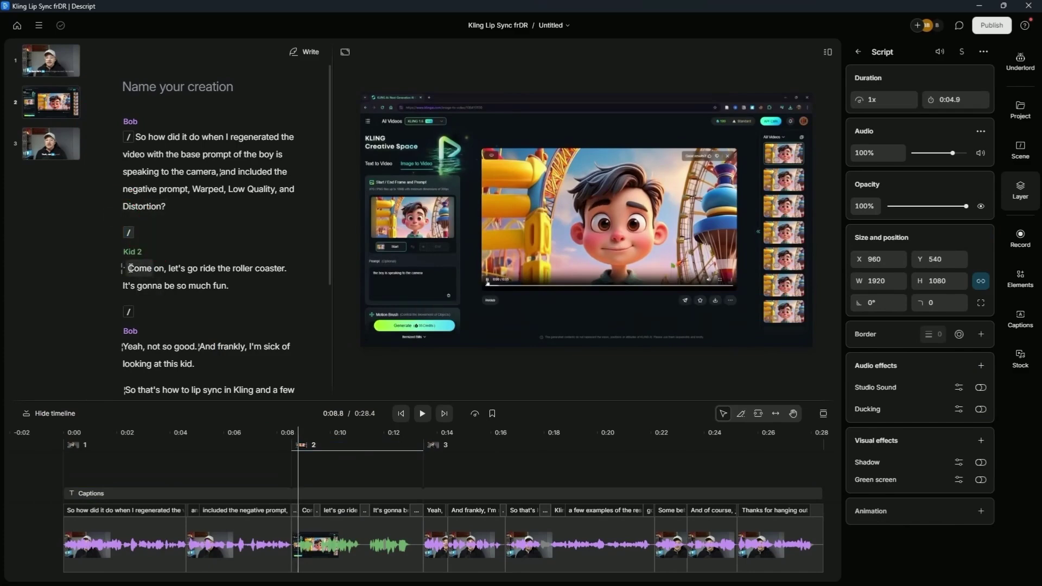
# - Apply the Modern yellow waveform caption style to this scene only, then return to 0:04.4
pyautogui.click(1031, 327)
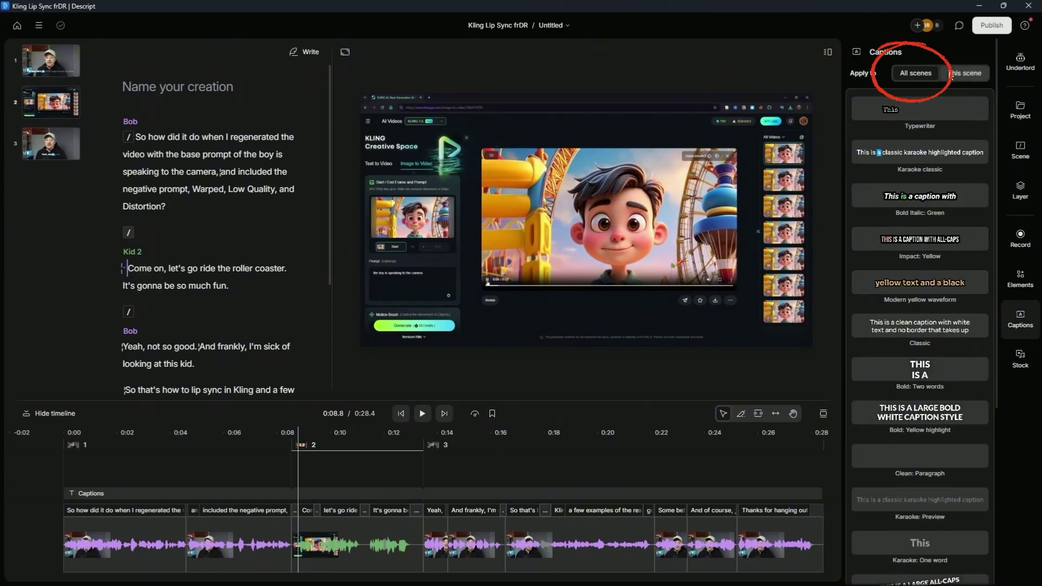
pyautogui.click(965, 75)
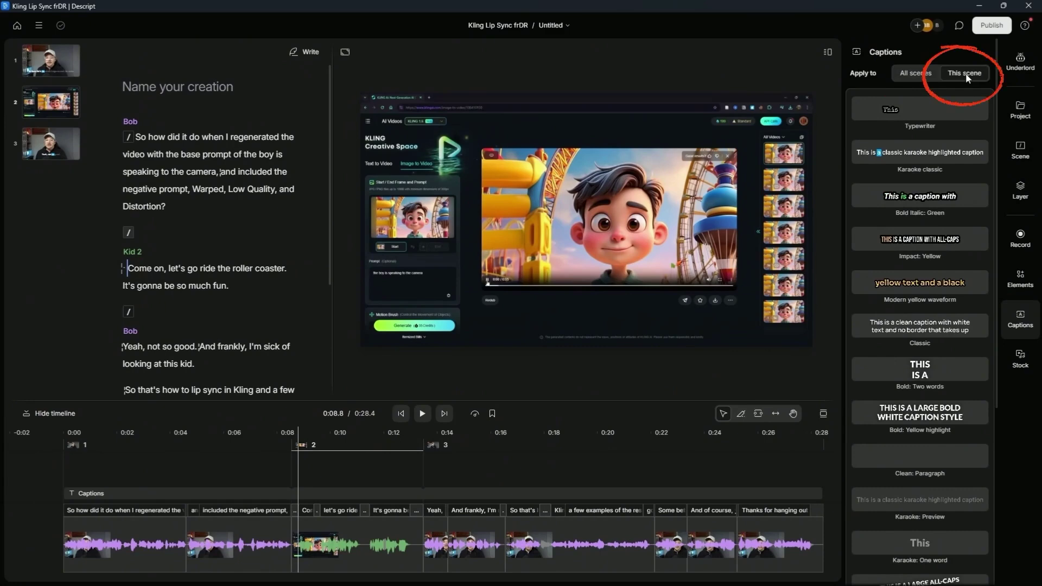
pyautogui.click(925, 282)
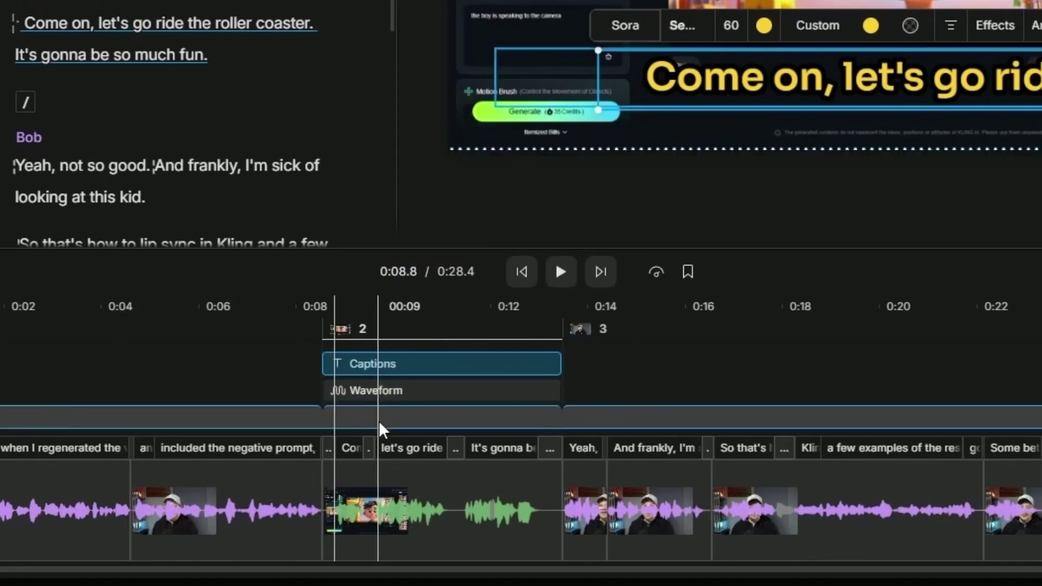
pyautogui.click(353, 453)
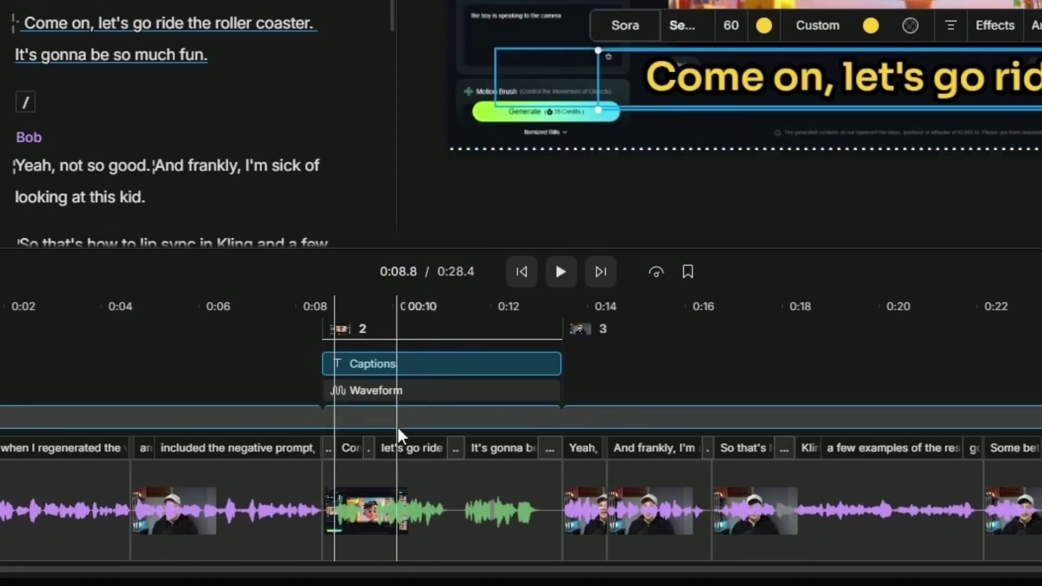
pyautogui.click(120, 306)
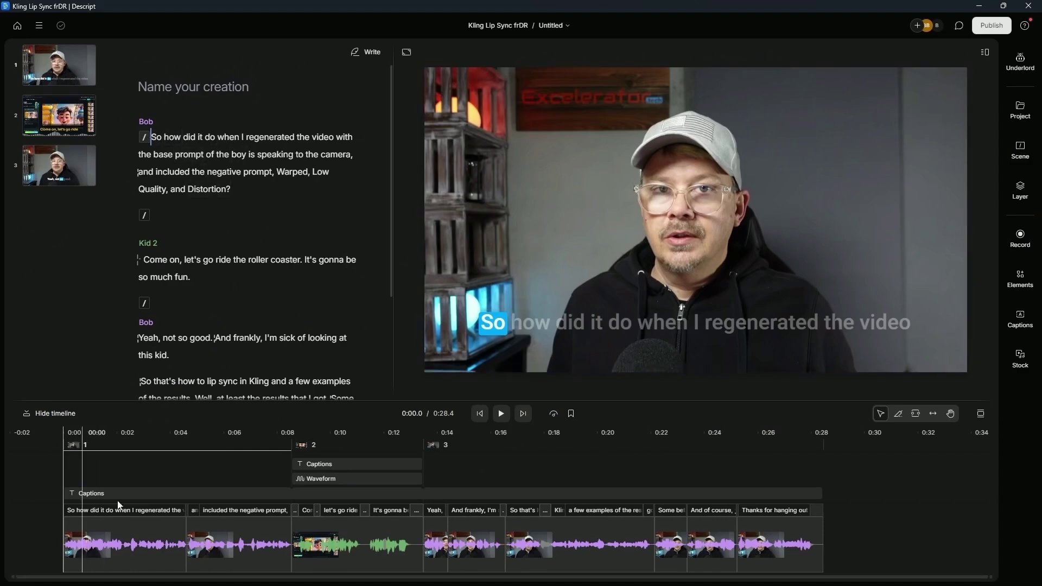
# - Select Bob's long clip and zoom the timeline into the word blocks around 0:18
pyautogui.click(181, 524)
pyautogui.scroll(6, 184, 525)
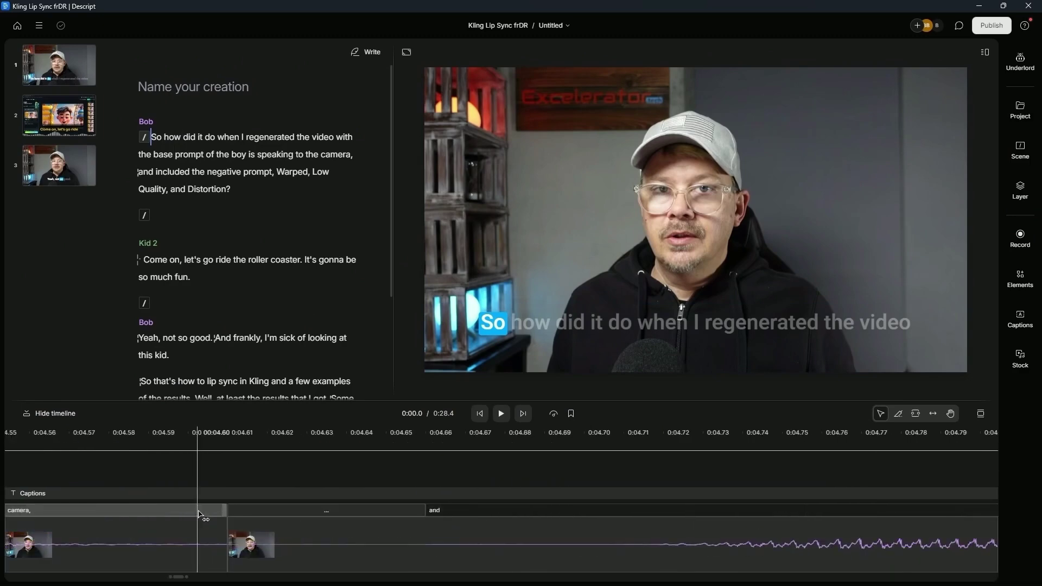
pyautogui.click(209, 545)
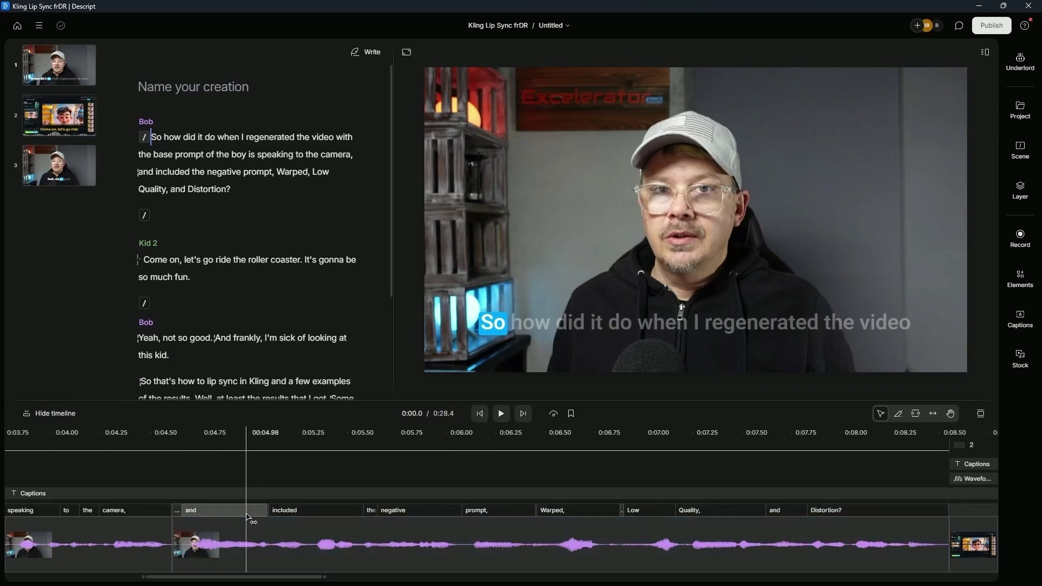
pyautogui.click(218, 506)
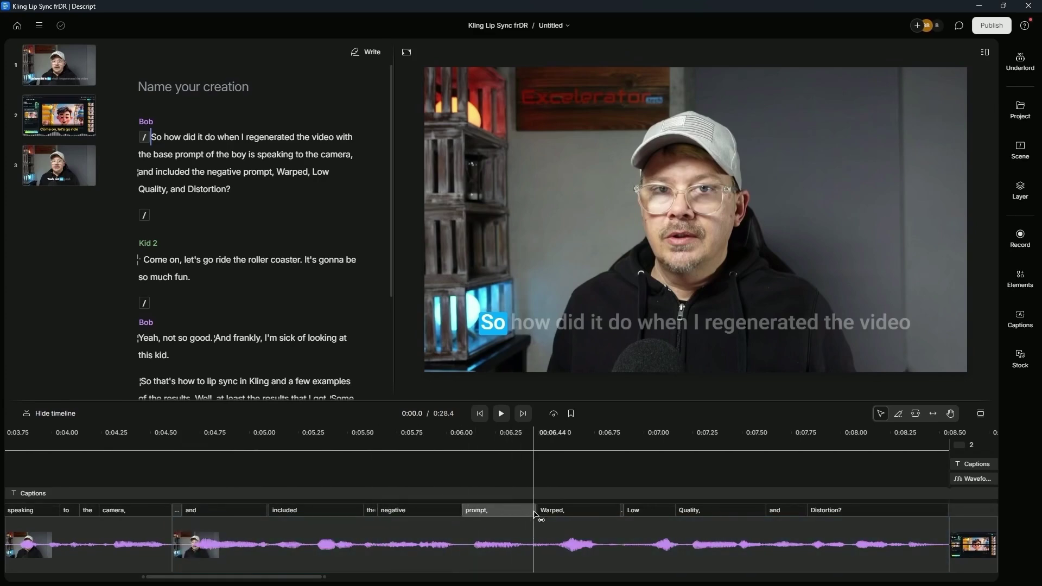
pyautogui.click(327, 552)
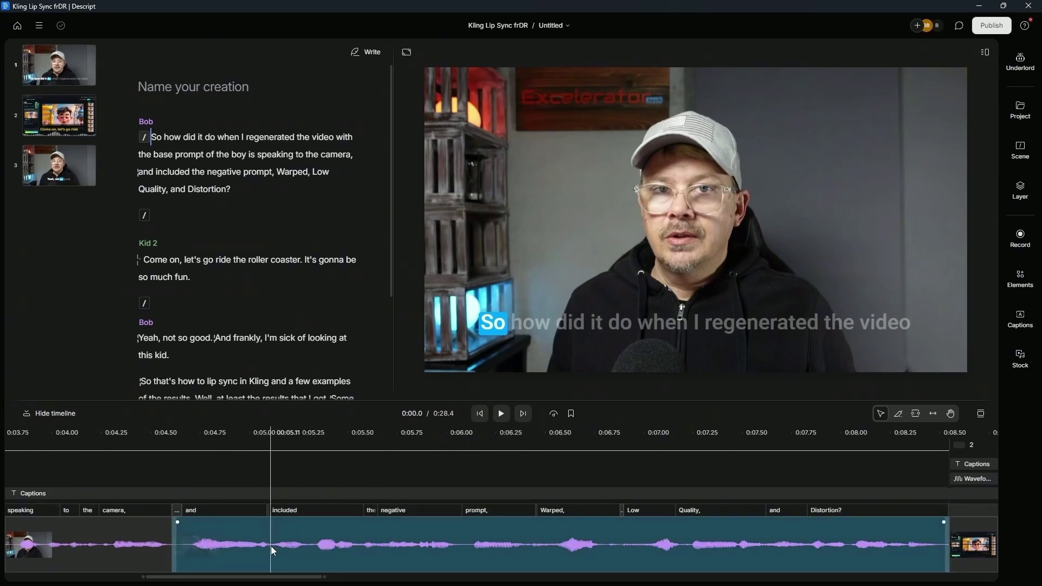
pyautogui.hscroll(10, 272, 546)
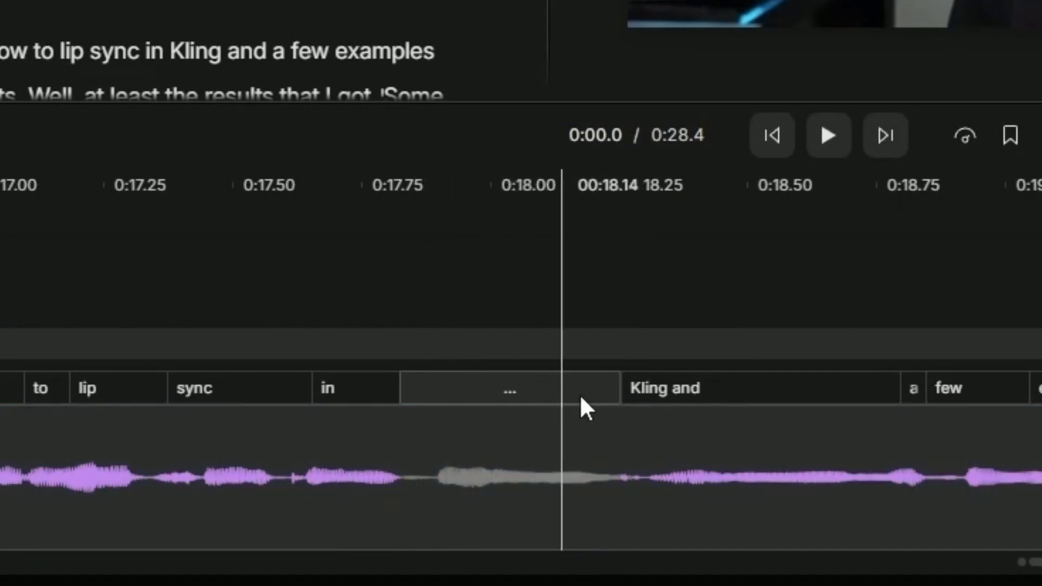
# - Play around 0:17.8 to hear the pause, then drag 'Kling' to start earlier, near 0:17.9
pyautogui.click(401, 407)
pyautogui.click(836, 138)
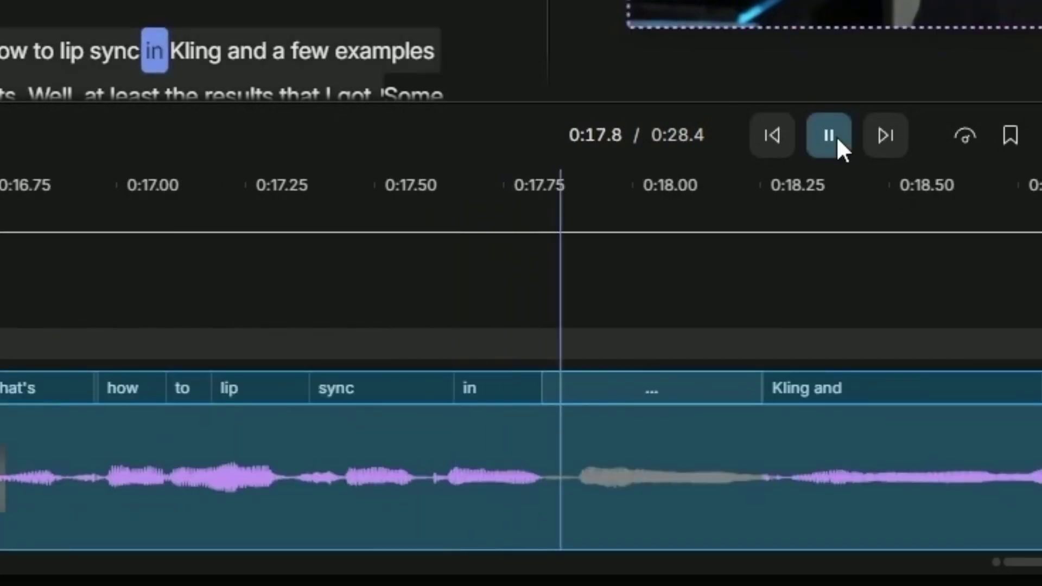
pyautogui.click(828, 135)
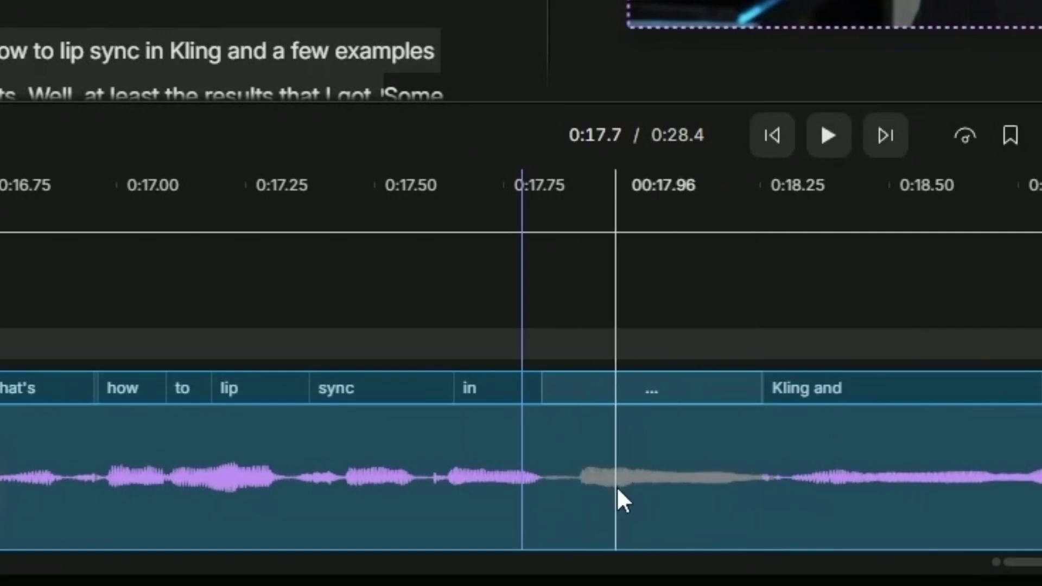
pyautogui.click(516, 283)
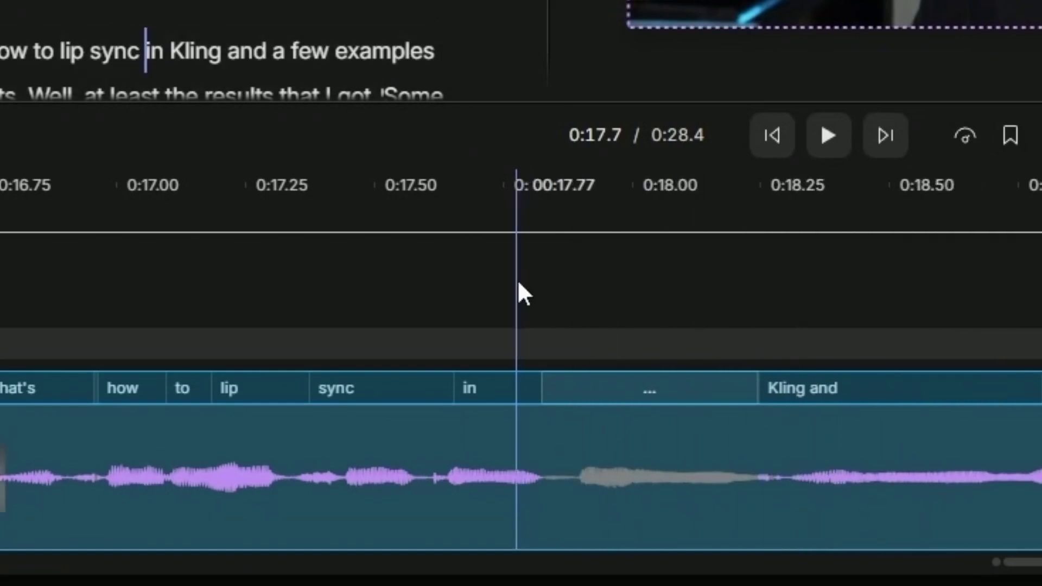
pyautogui.click(196, 307)
pyautogui.click(62, 304)
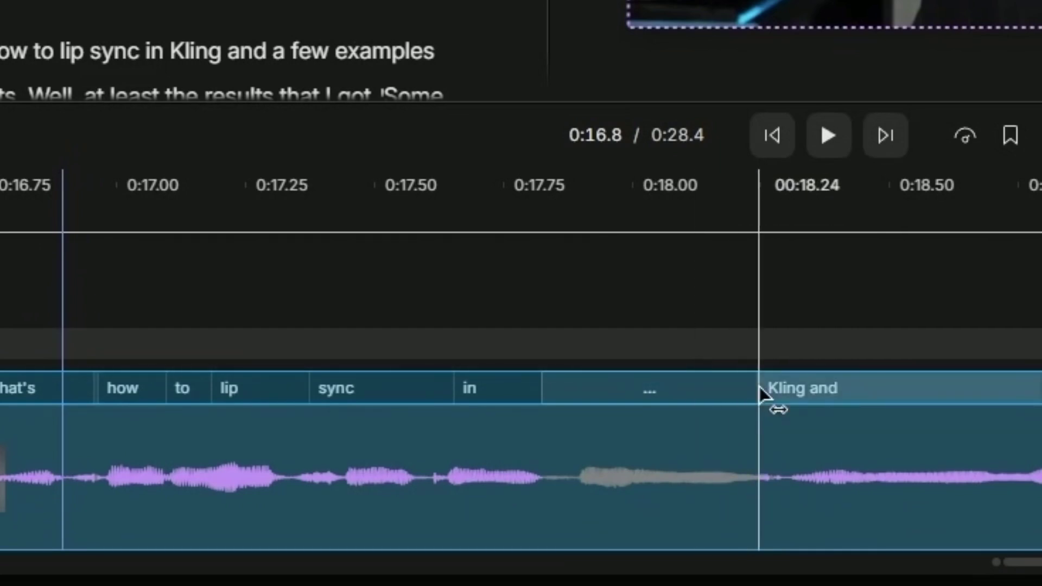
pyautogui.moveTo(759, 386); pyautogui.dragTo(543, 395)
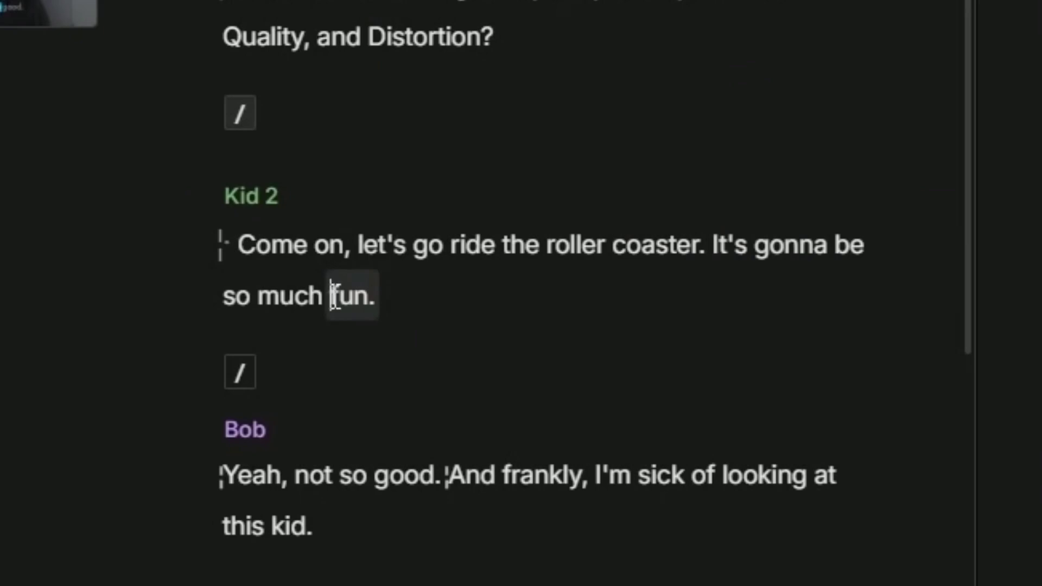
# - Correct Kid 2's closing word 'fun.' to 'fun!' in the script
pyautogui.moveTo(175, 277); pyautogui.dragTo(196, 277)
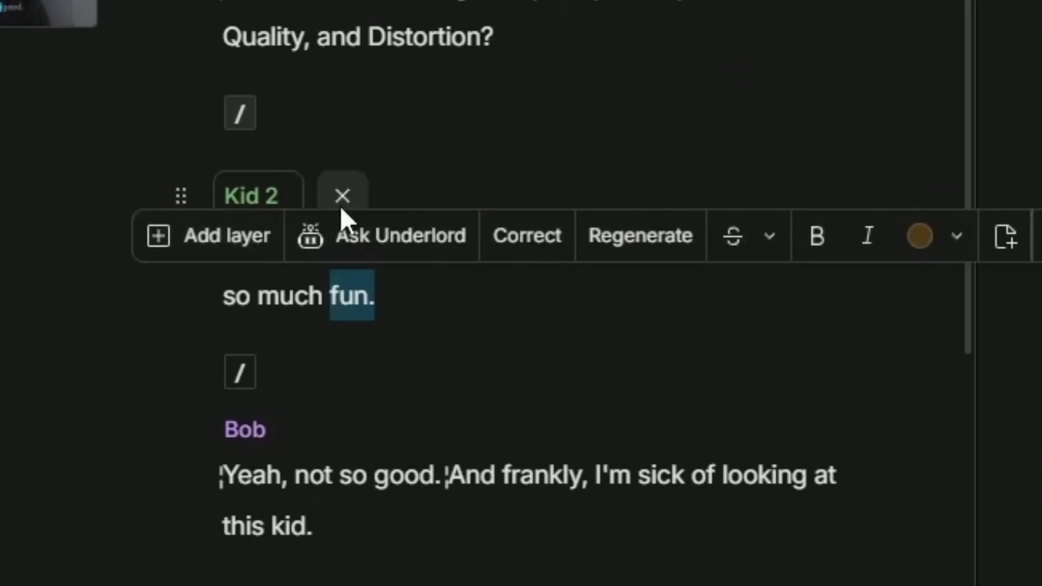
pyautogui.click(546, 234)
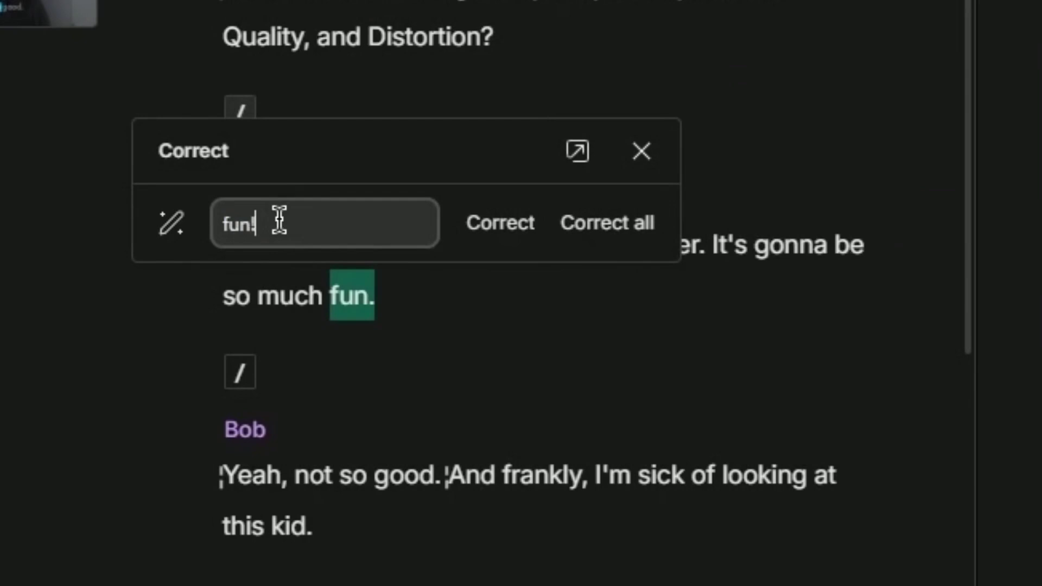
pyautogui.click(499, 222)
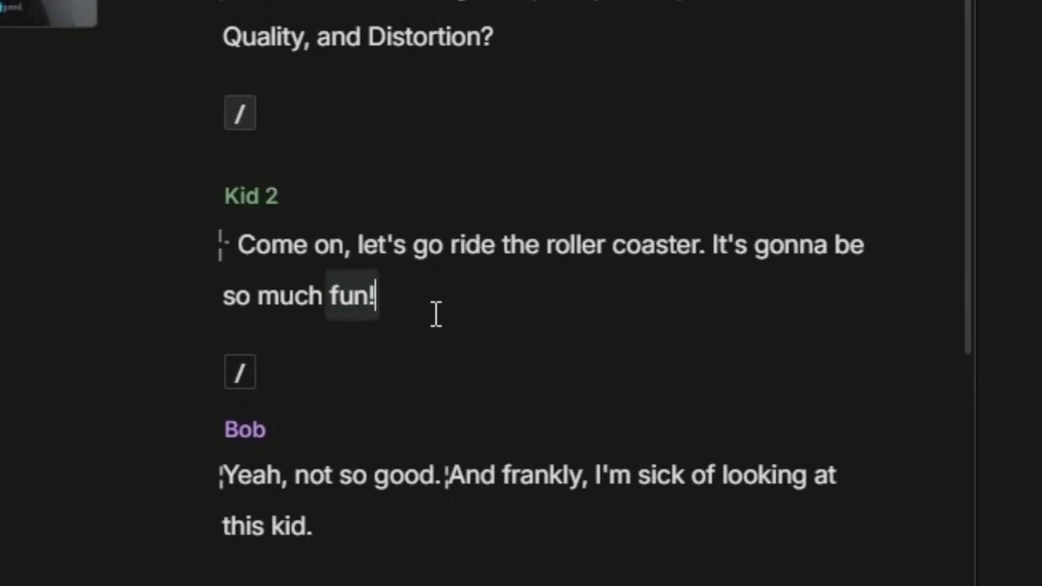